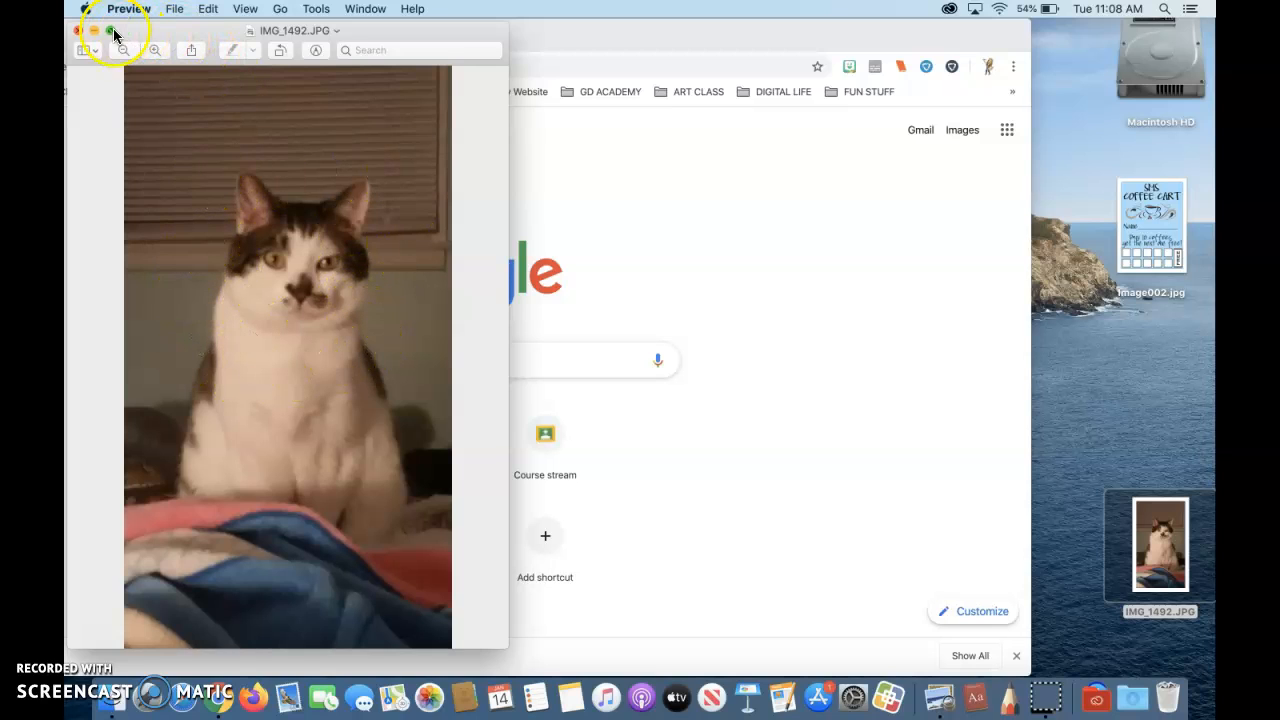
Close the cat photo preview, bring the browser window forward and search the web for pixlr.
left_click(80, 34)
double_click(581, 37)
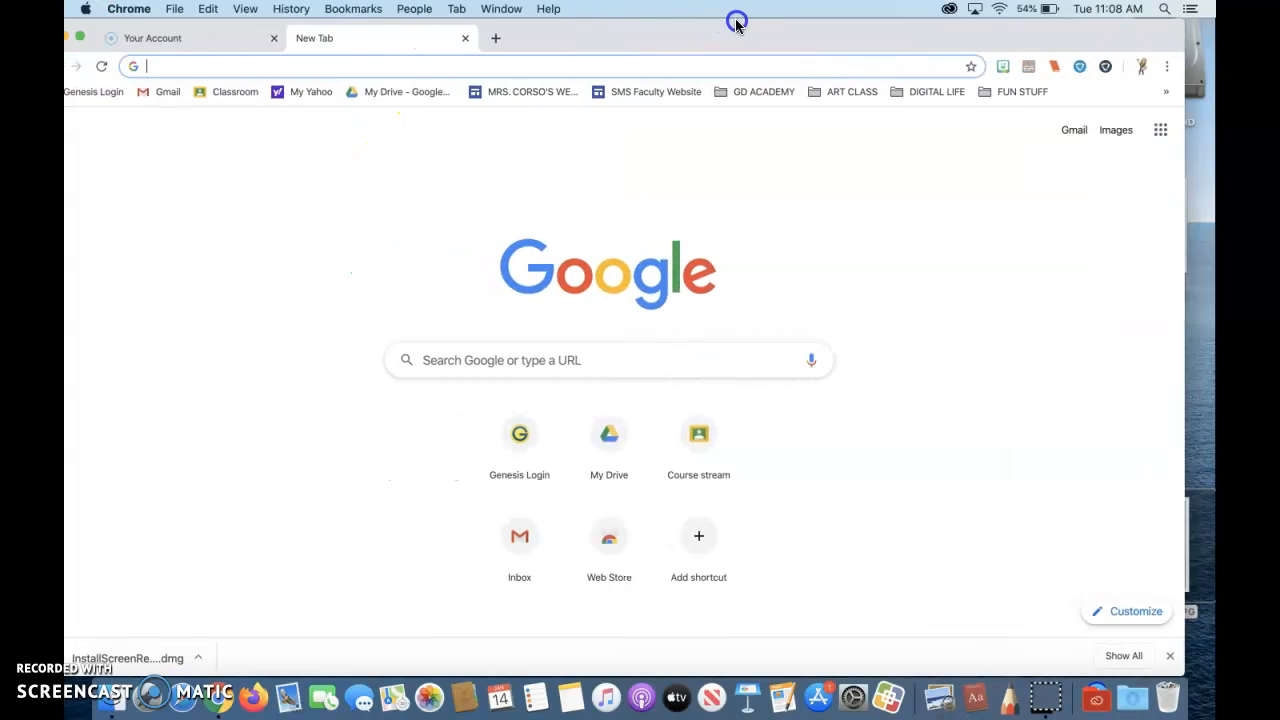
mouse_move(592, 38)
left_mouse_down()
mouse_move(626, 38)
mouse_move(606, 41)
left_mouse_up()
left_click(240, 66)
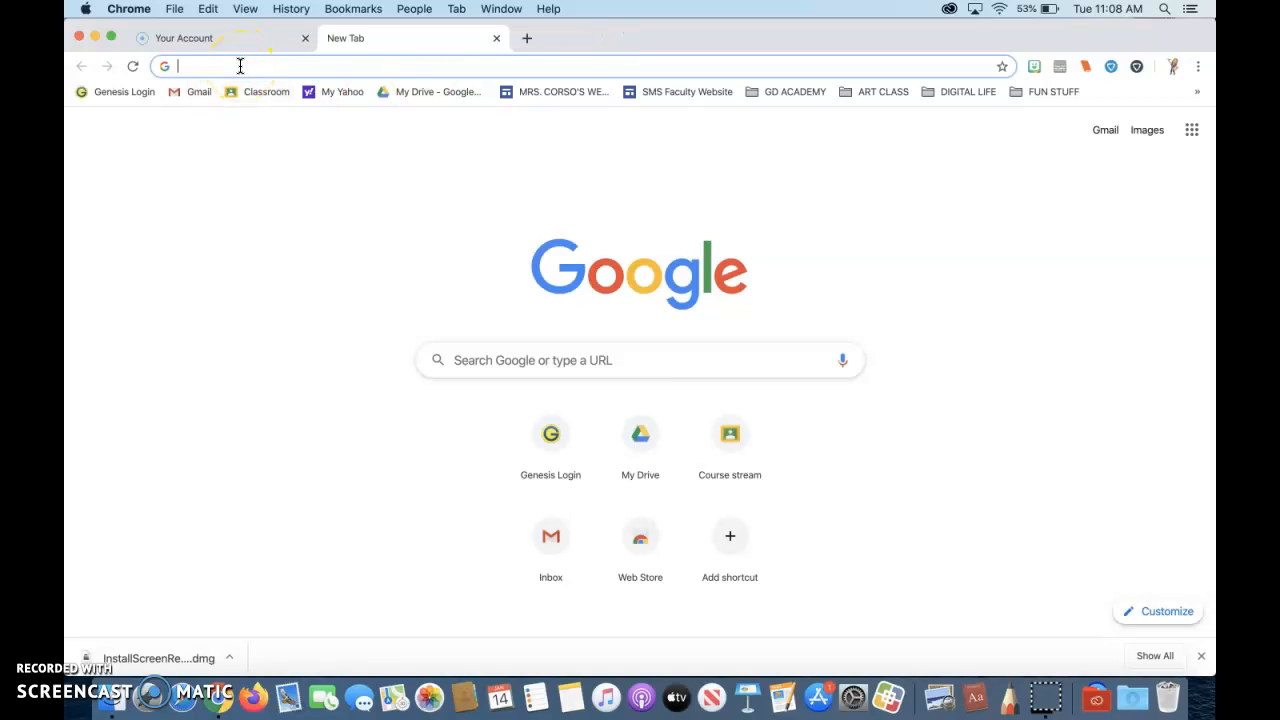
type("p")
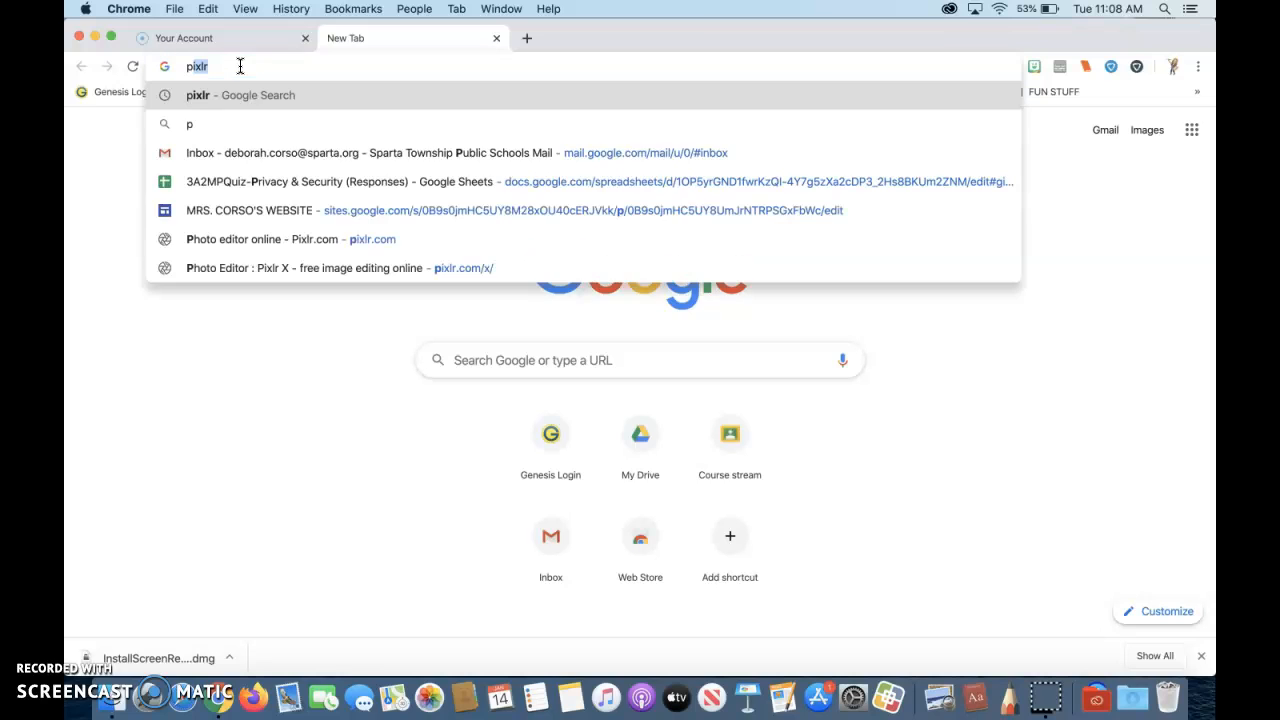
type("i")
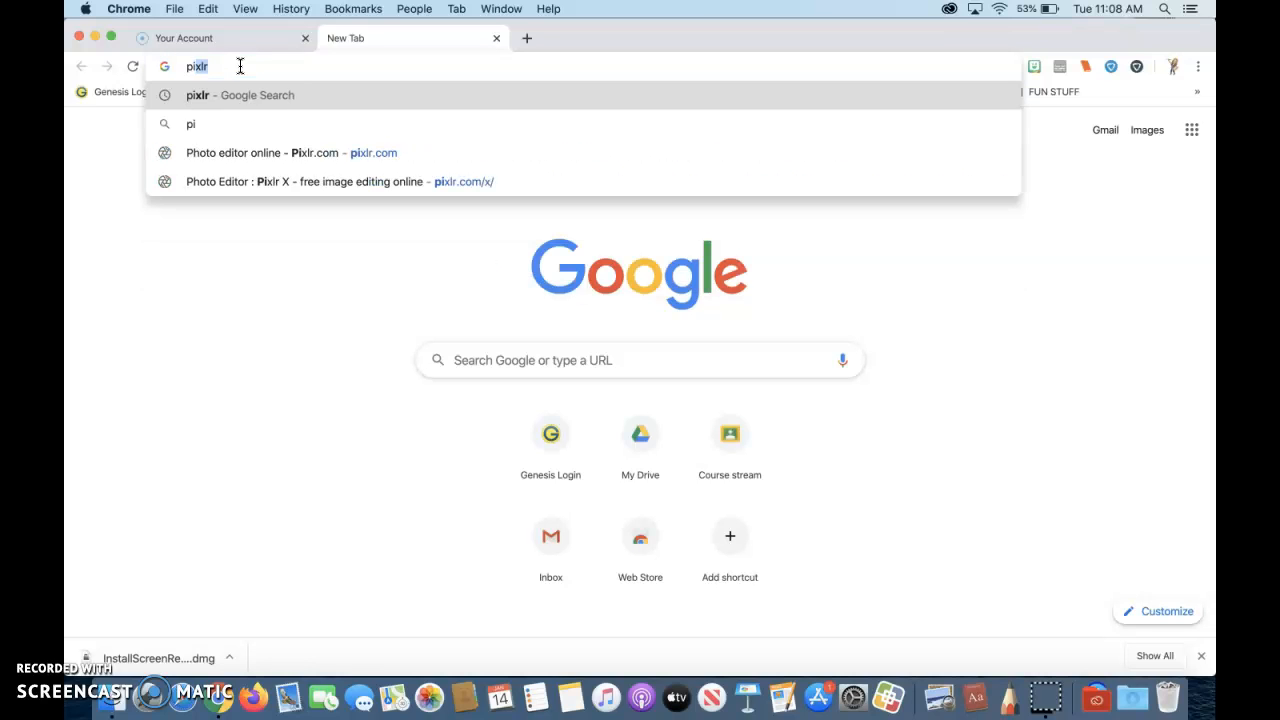
type("xlr")
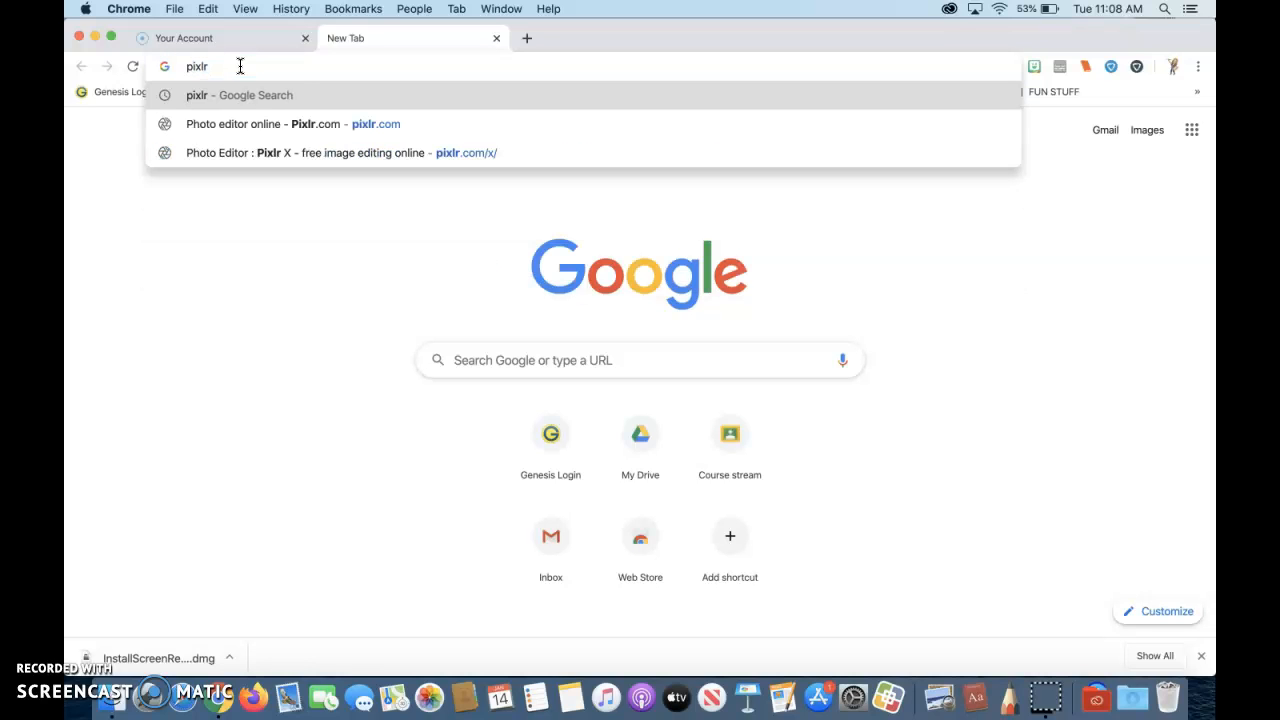
key("Return")
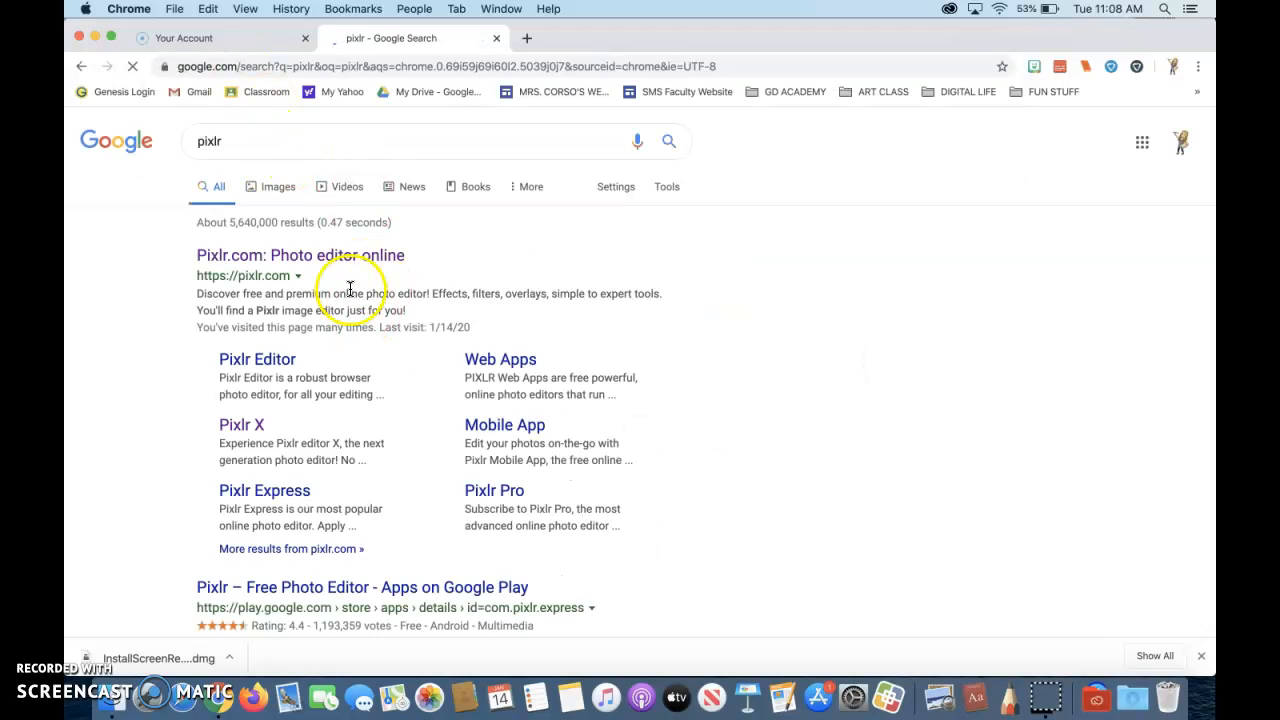
Open the Pixlr X photo editor from the Pixlr.com site and bring up the settings for creating a new image.
left_click(334, 254)
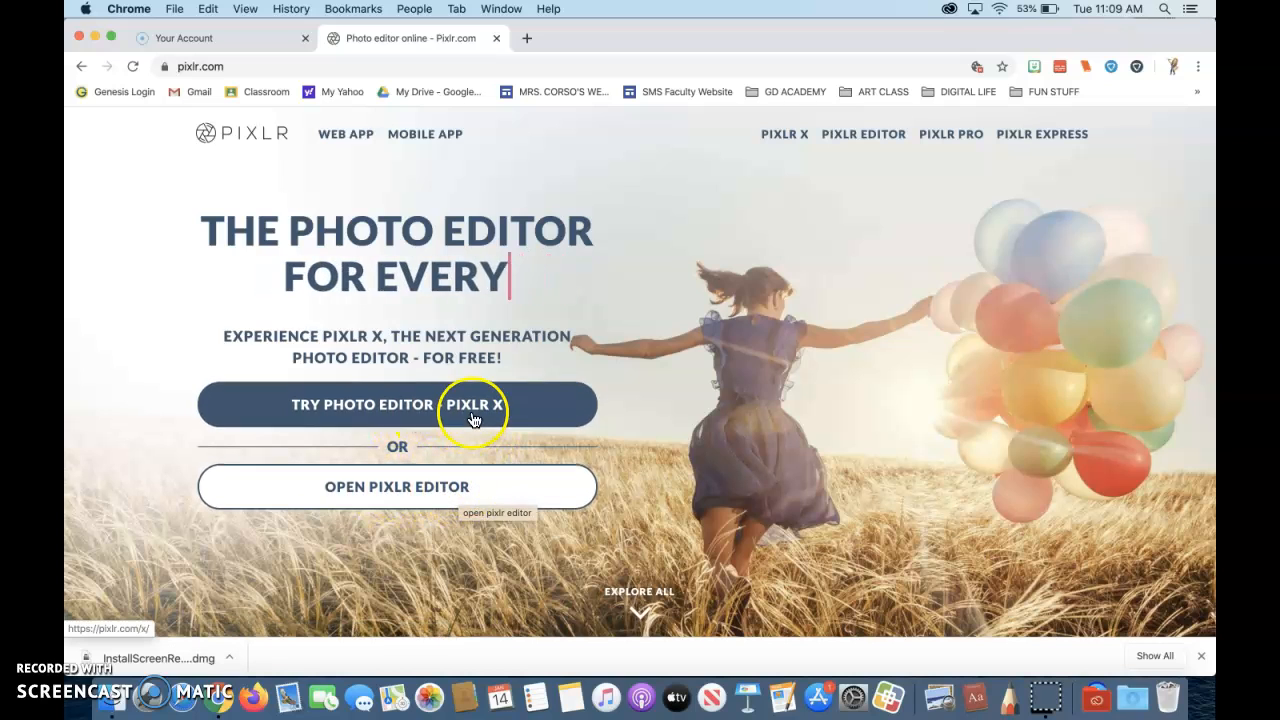
left_click(459, 410)
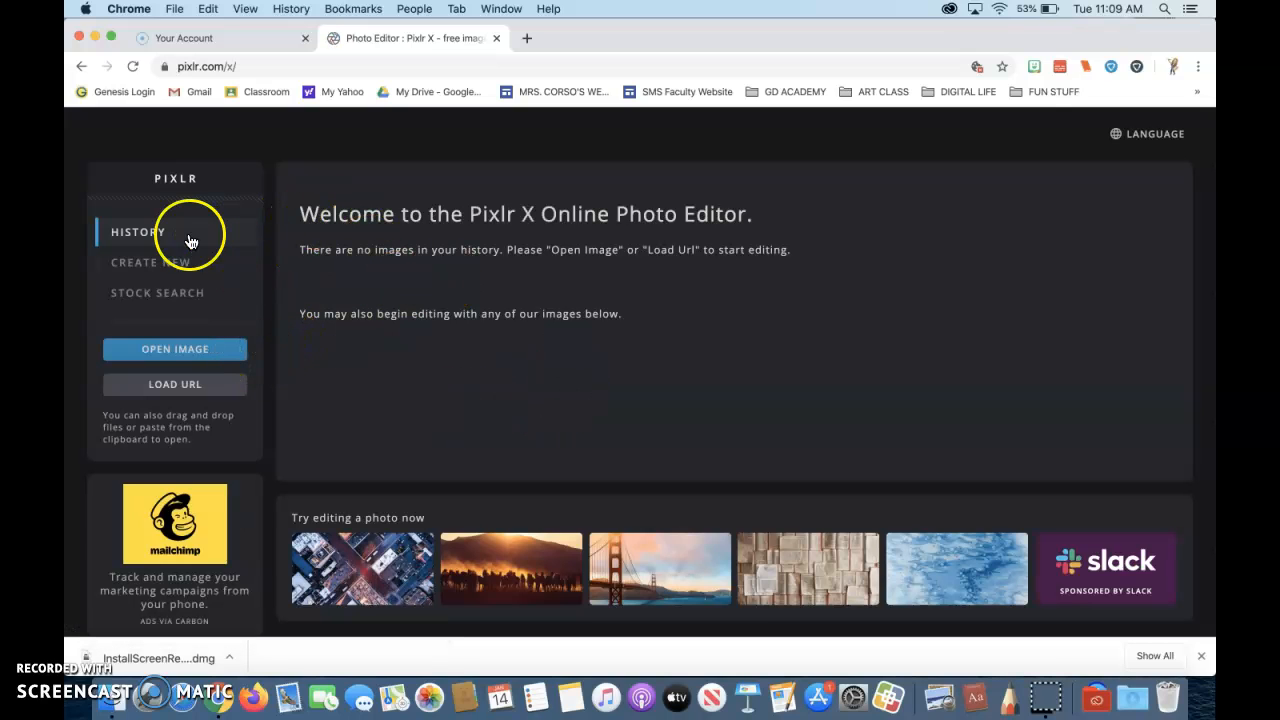
left_click(168, 268)
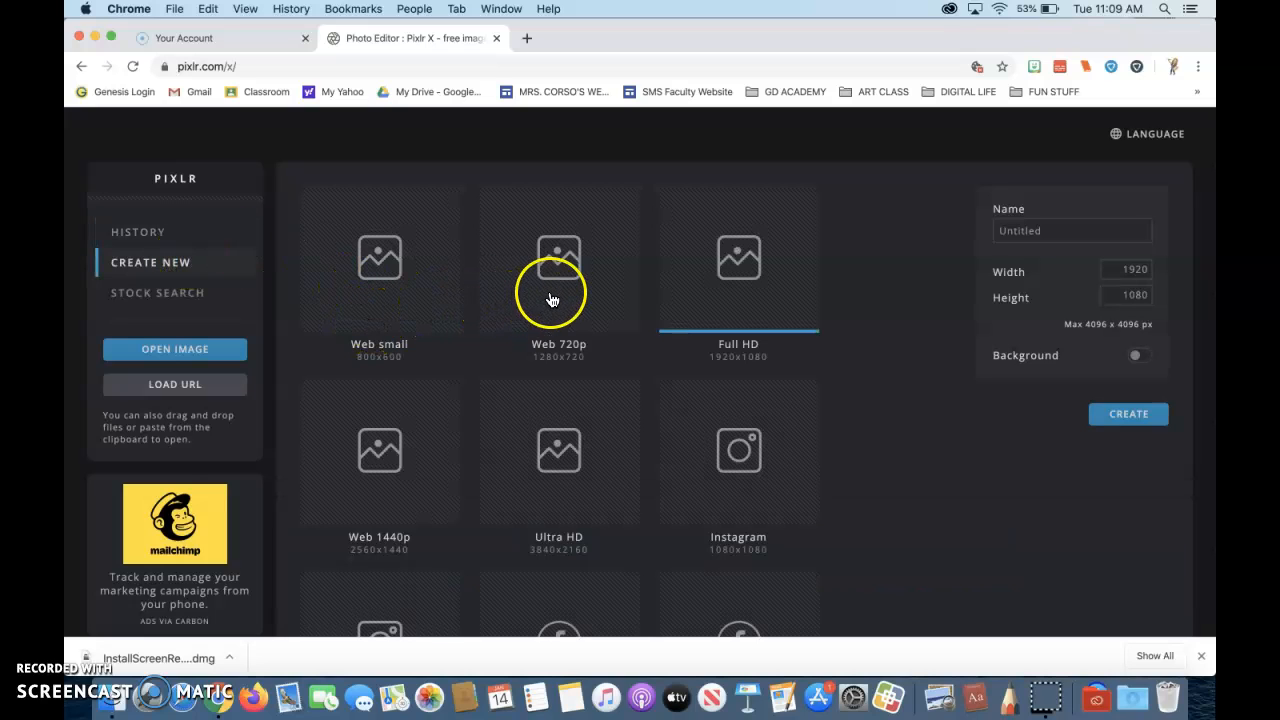
left_click(1104, 271)
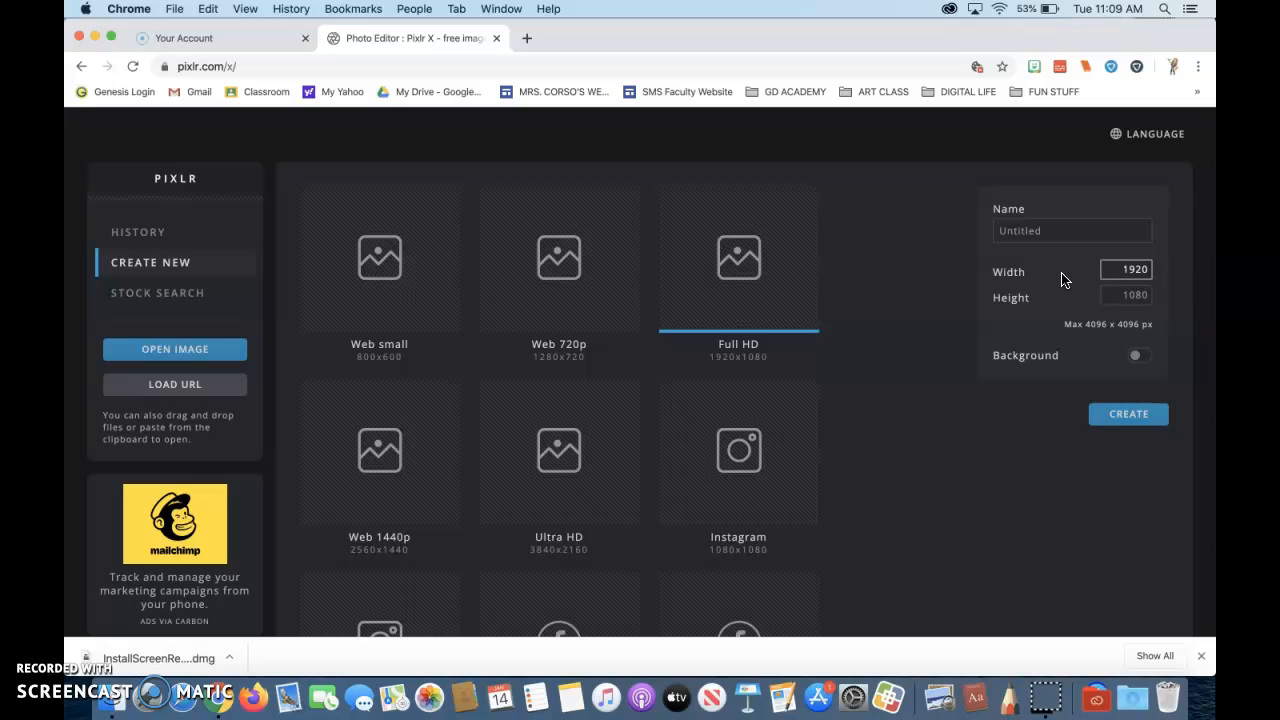
left_click(1131, 177)
Open IMG_1492.JPG from the desktop in Preview, rotate it to landscape and back to portrait, and close it.
left_click_drag(1124, 44, 783, 37)
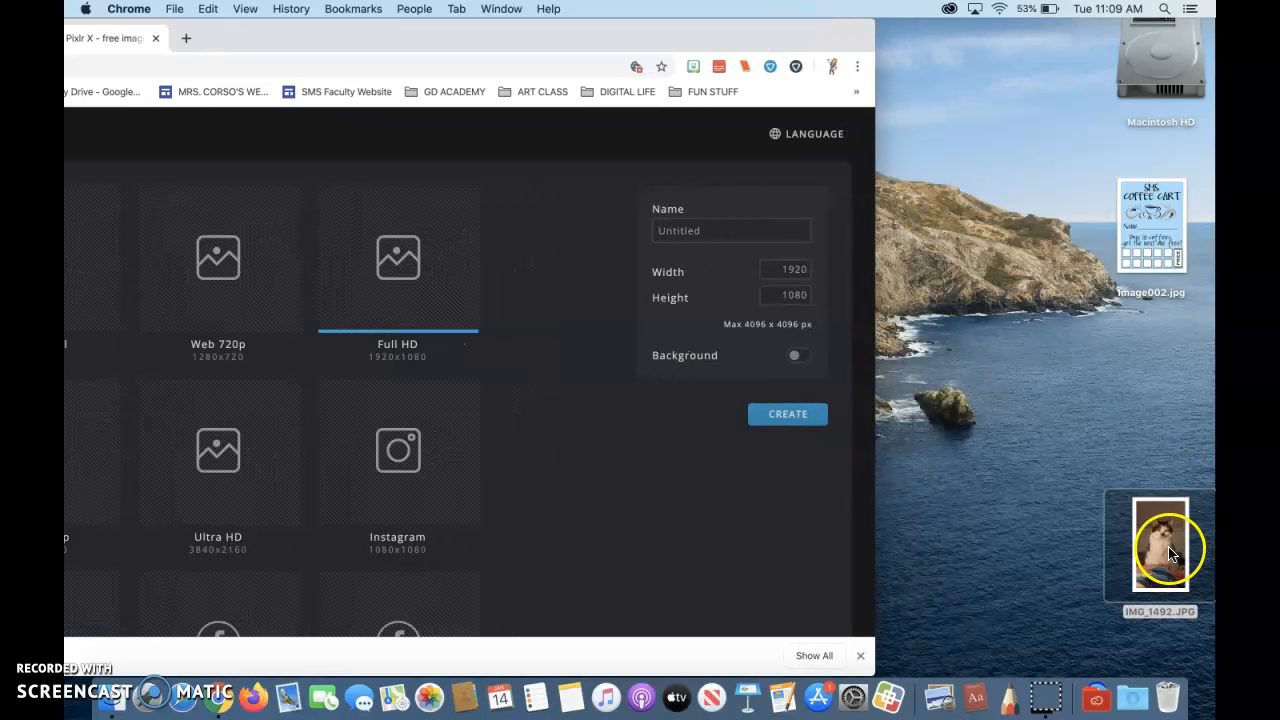
double_click(1170, 553)
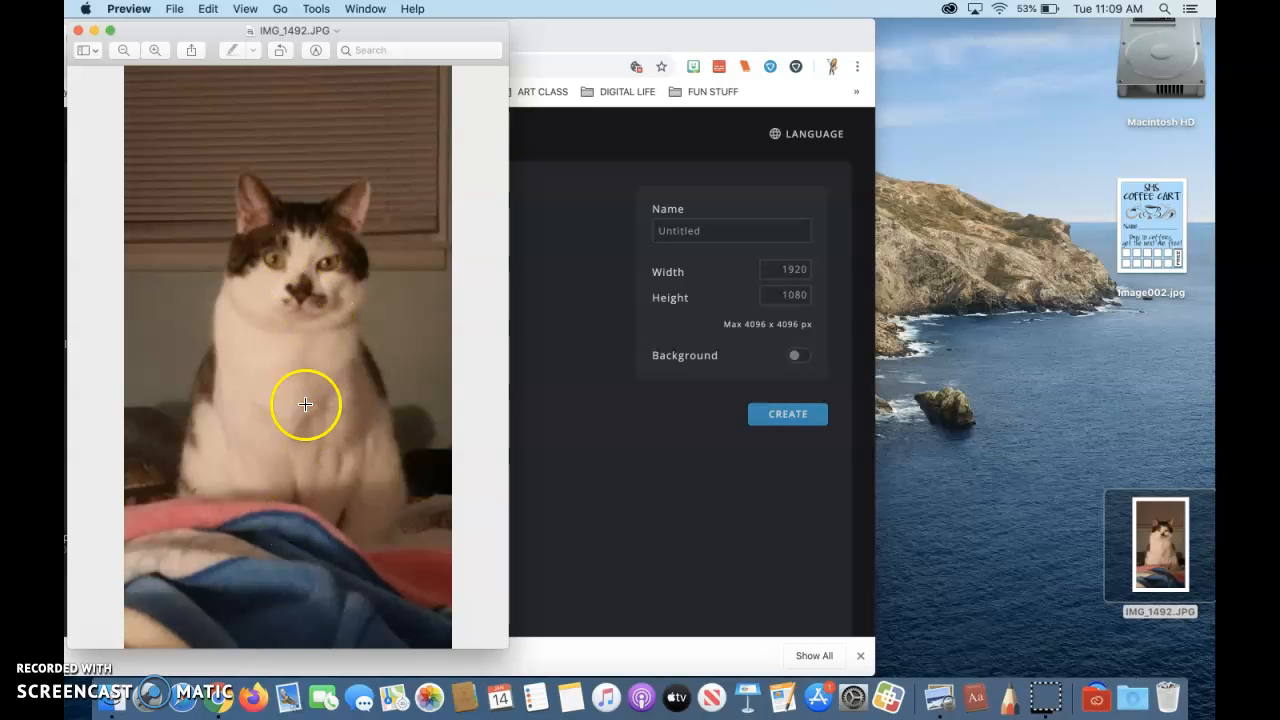
left_click(282, 52)
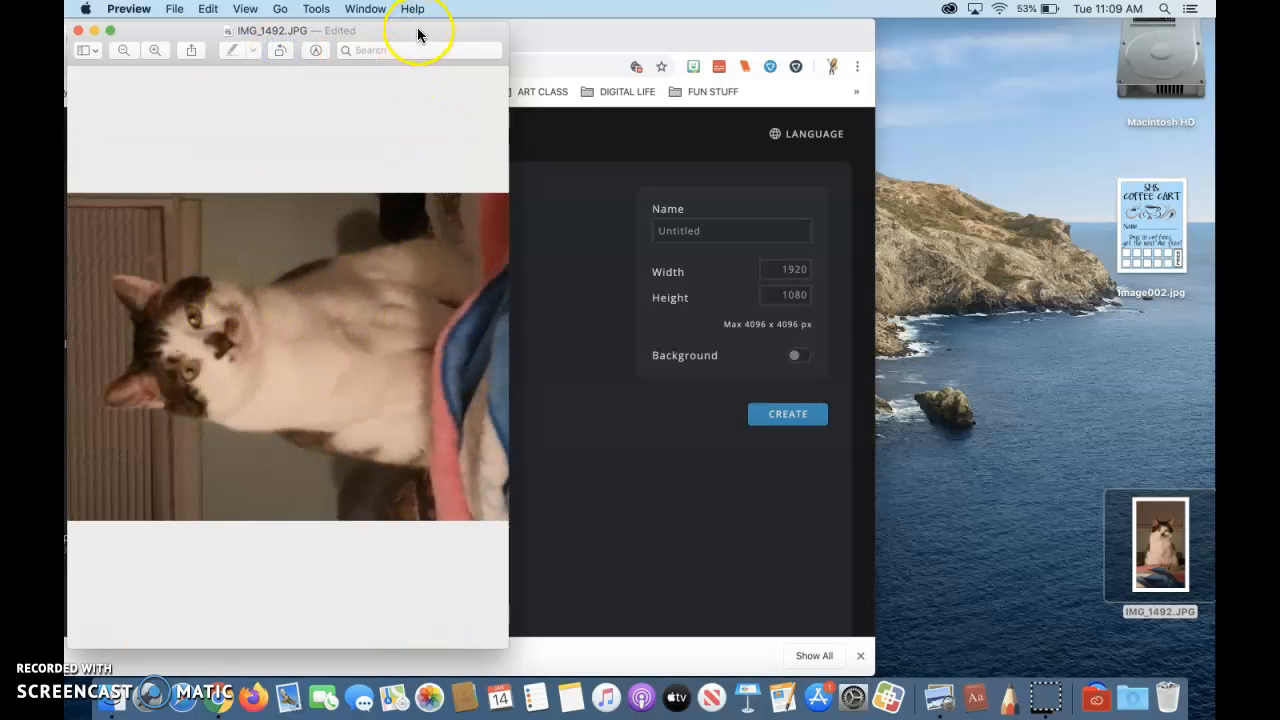
left_click_drag(418, 35, 657, 32)
key("super+minus")
key("super+minus")
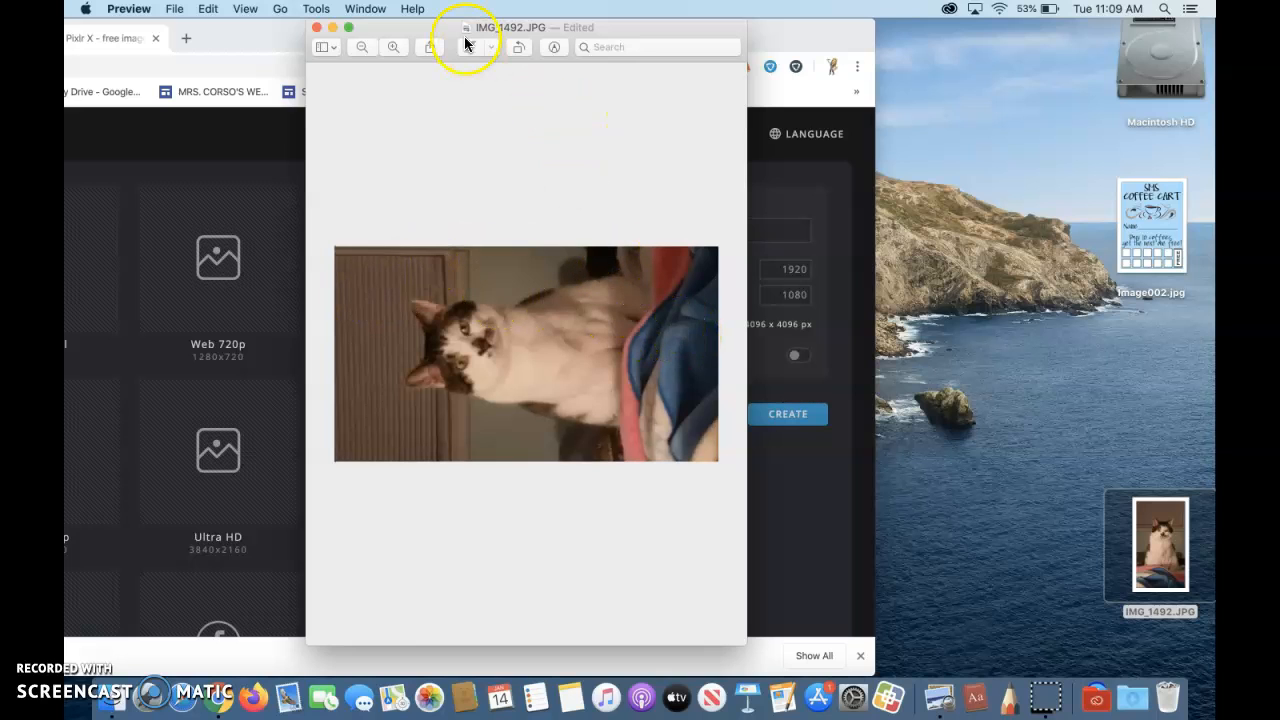
left_click(515, 47)
left_click(515, 47)
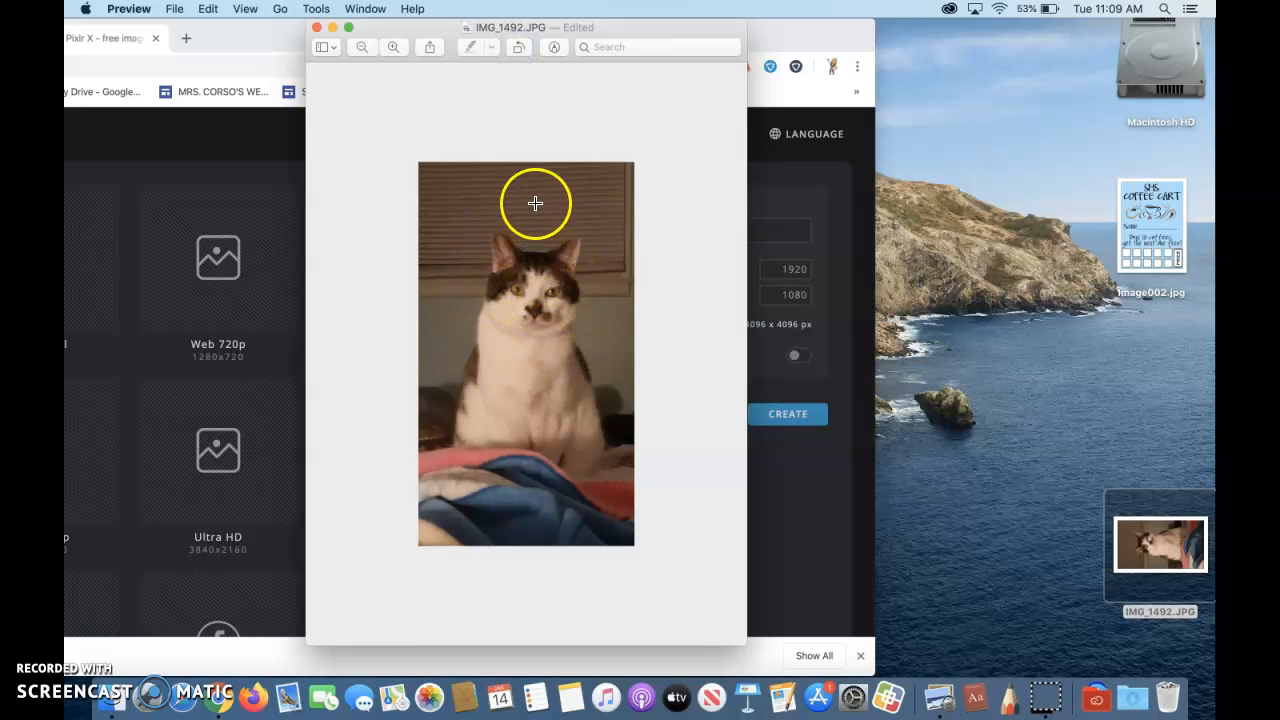
left_click(316, 30)
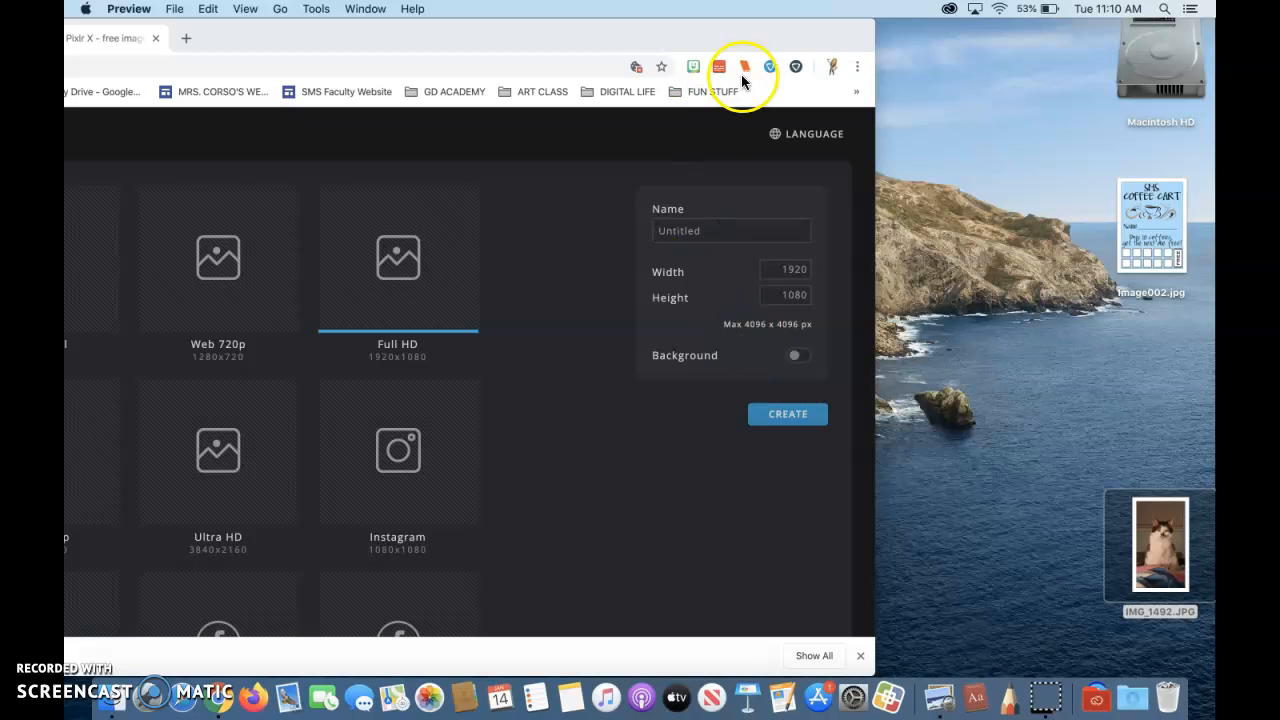
Create a new blank image 2400 px wide and 3000 px high with the background off.
left_click(781, 272)
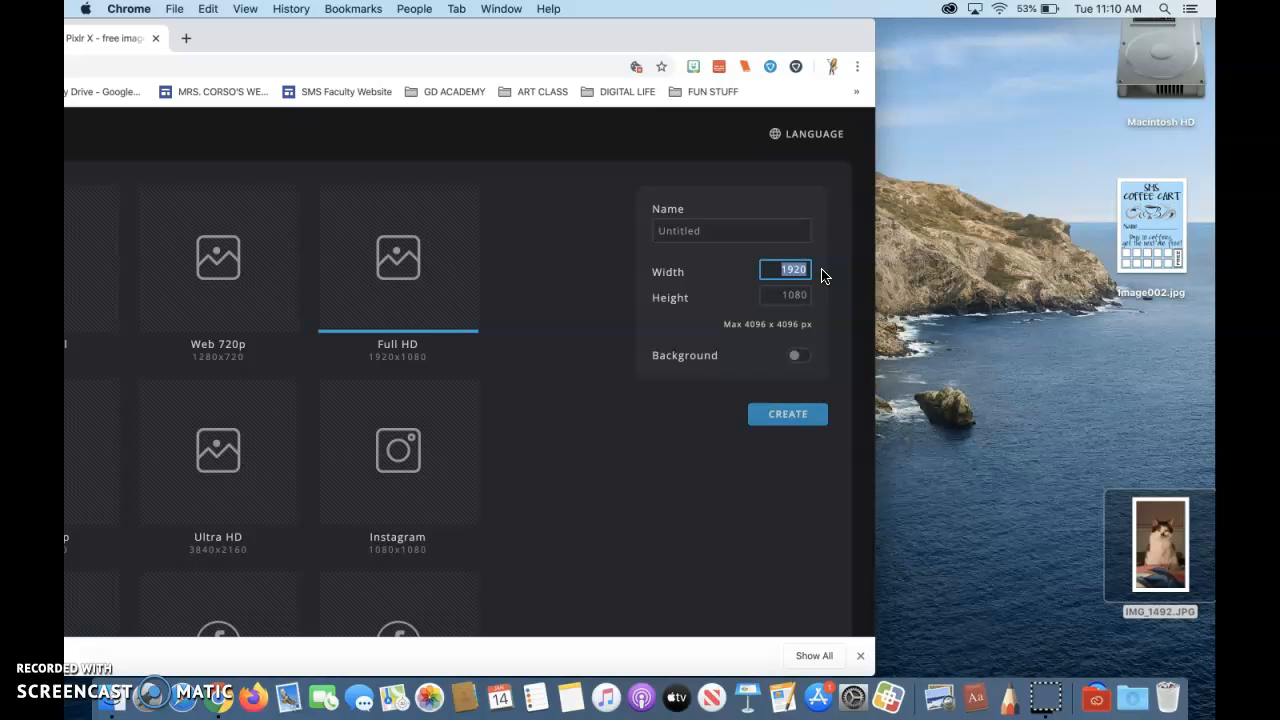
type("2")
double_click(788, 295)
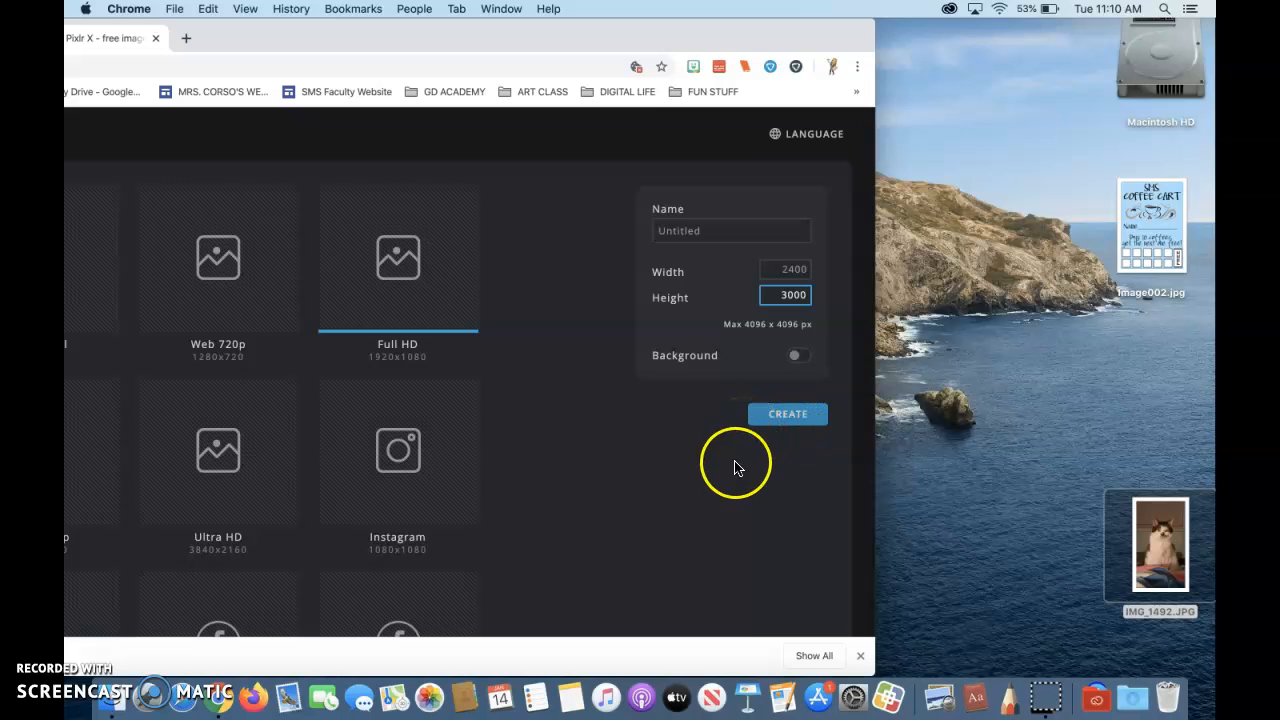
left_click(795, 416)
double_click(729, 38)
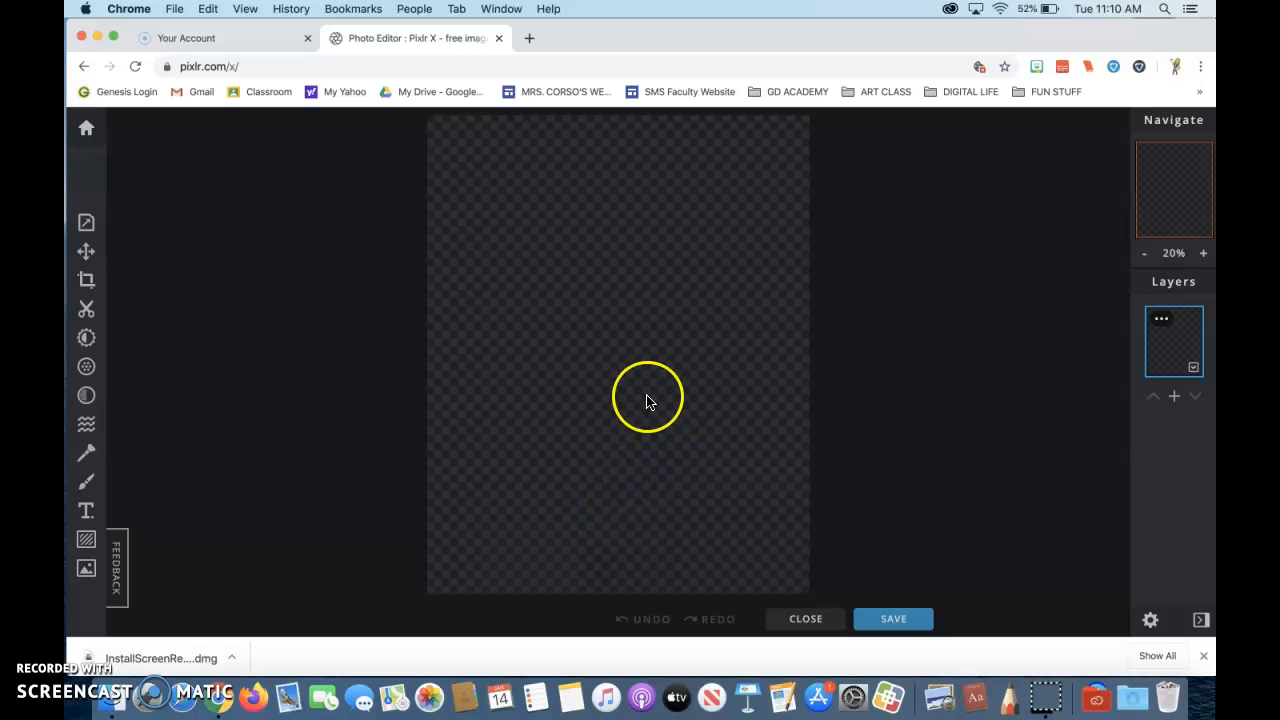
scroll(645, 400, "down", 2)
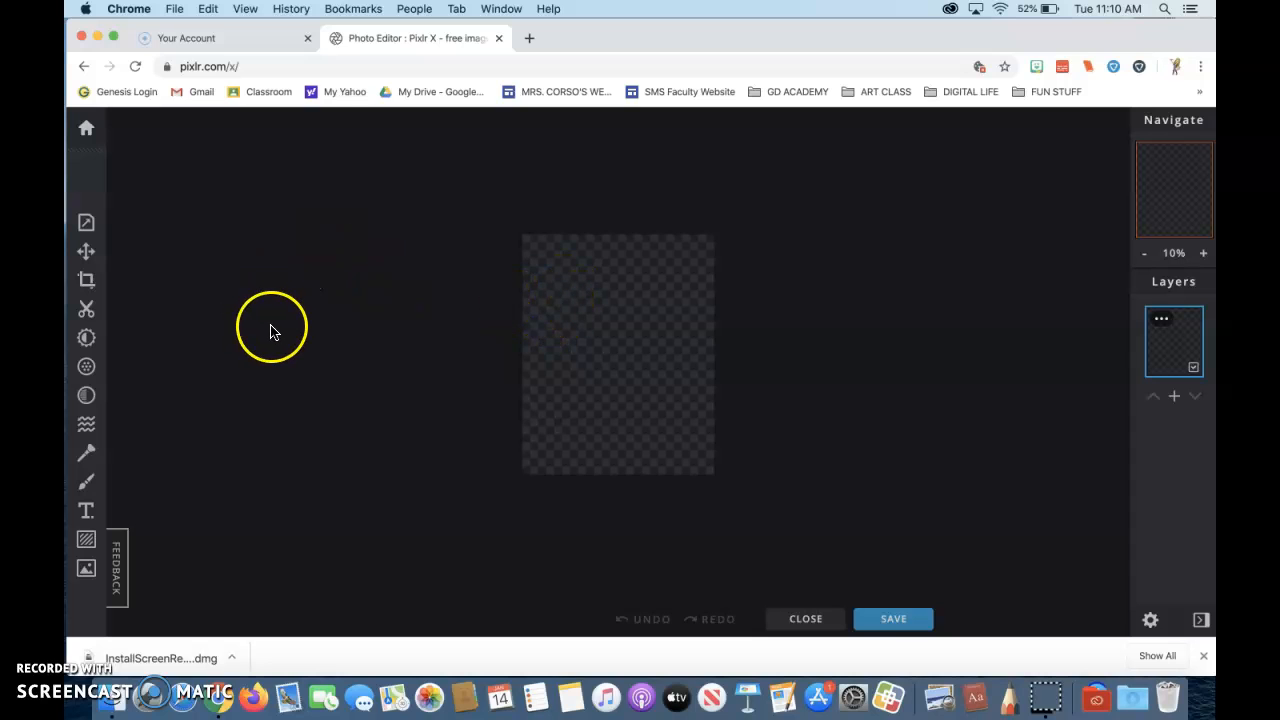
Open IMG_1492.JPG from the Desktop folder and add it as a layer in the current document.
left_click(88, 133)
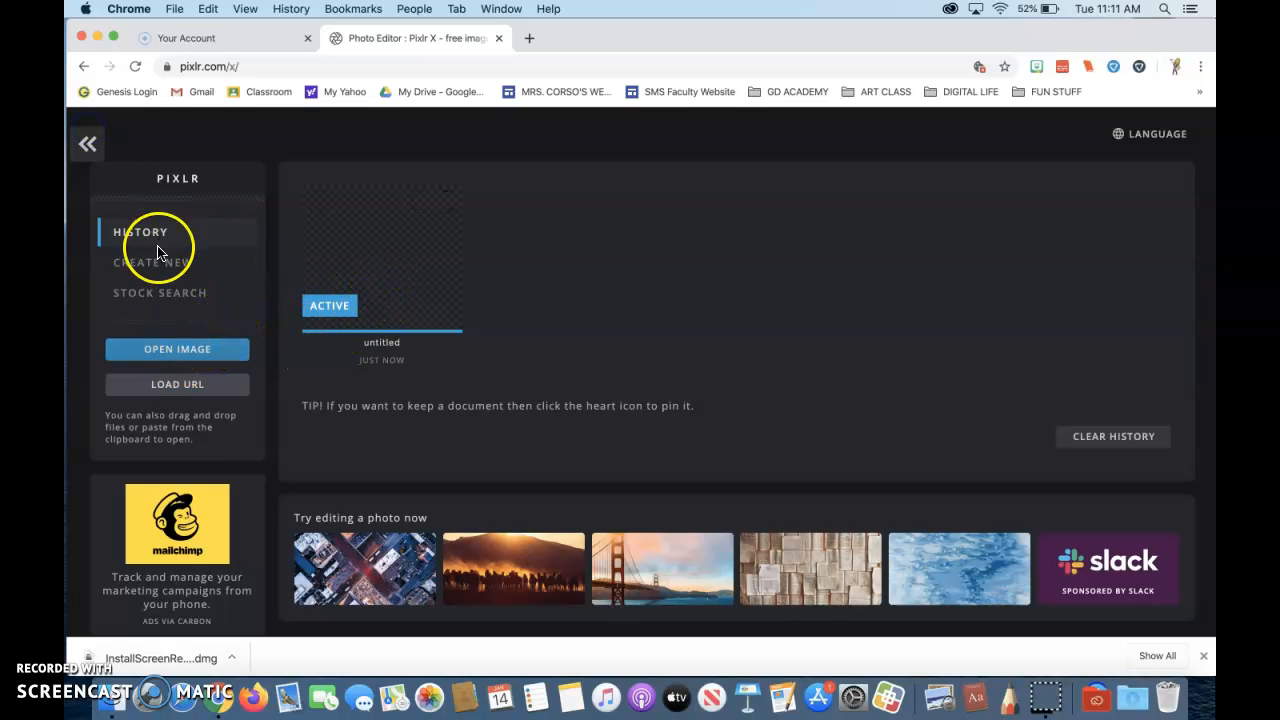
left_click(164, 352)
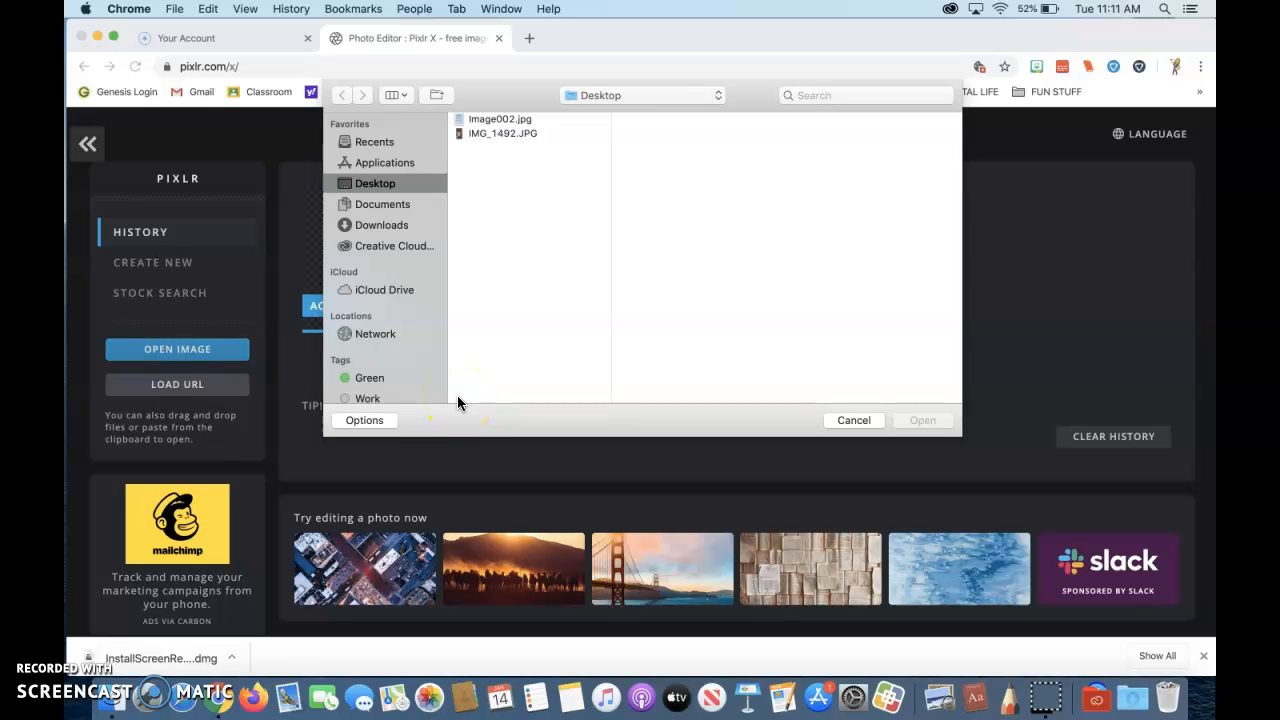
left_click(482, 132)
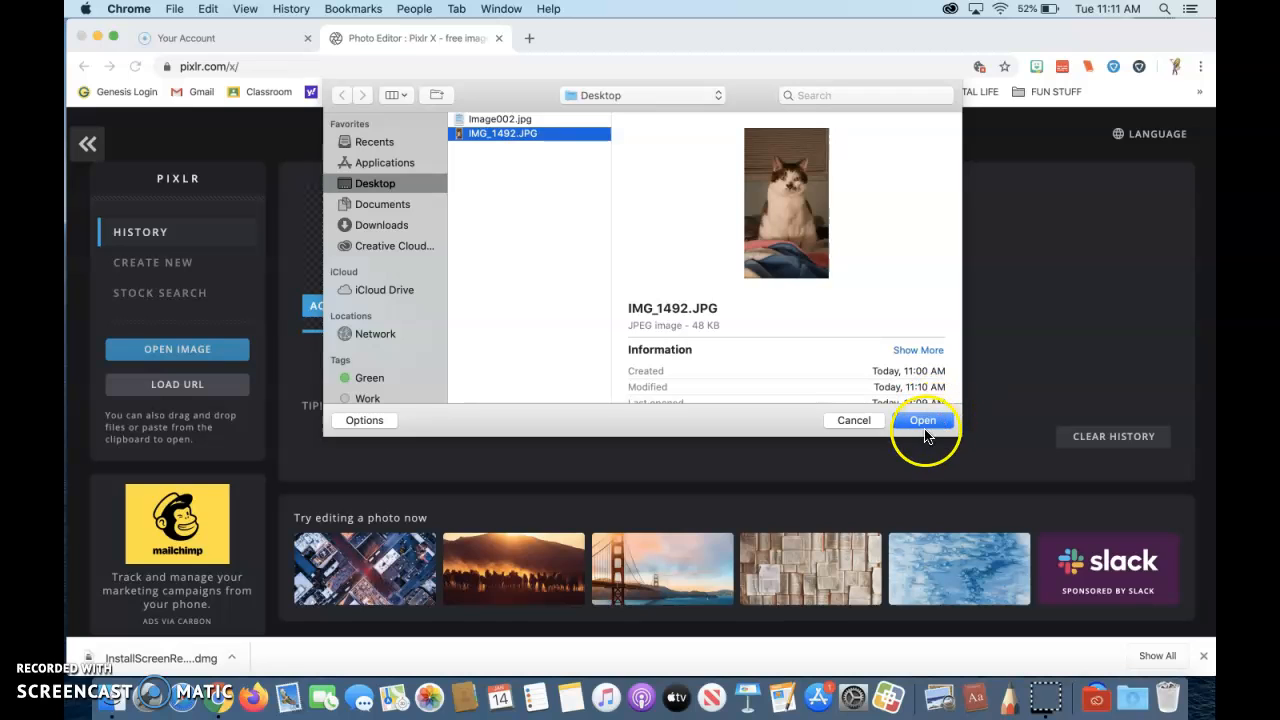
left_click(924, 428)
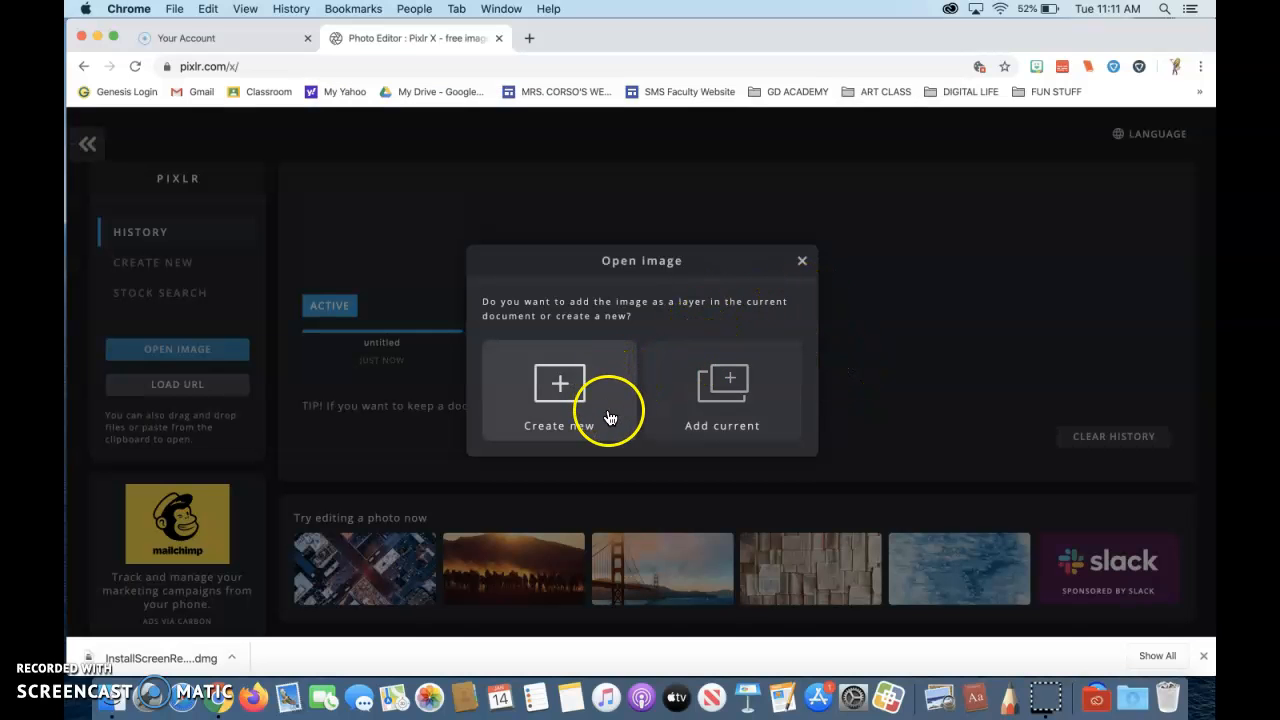
left_click(716, 390)
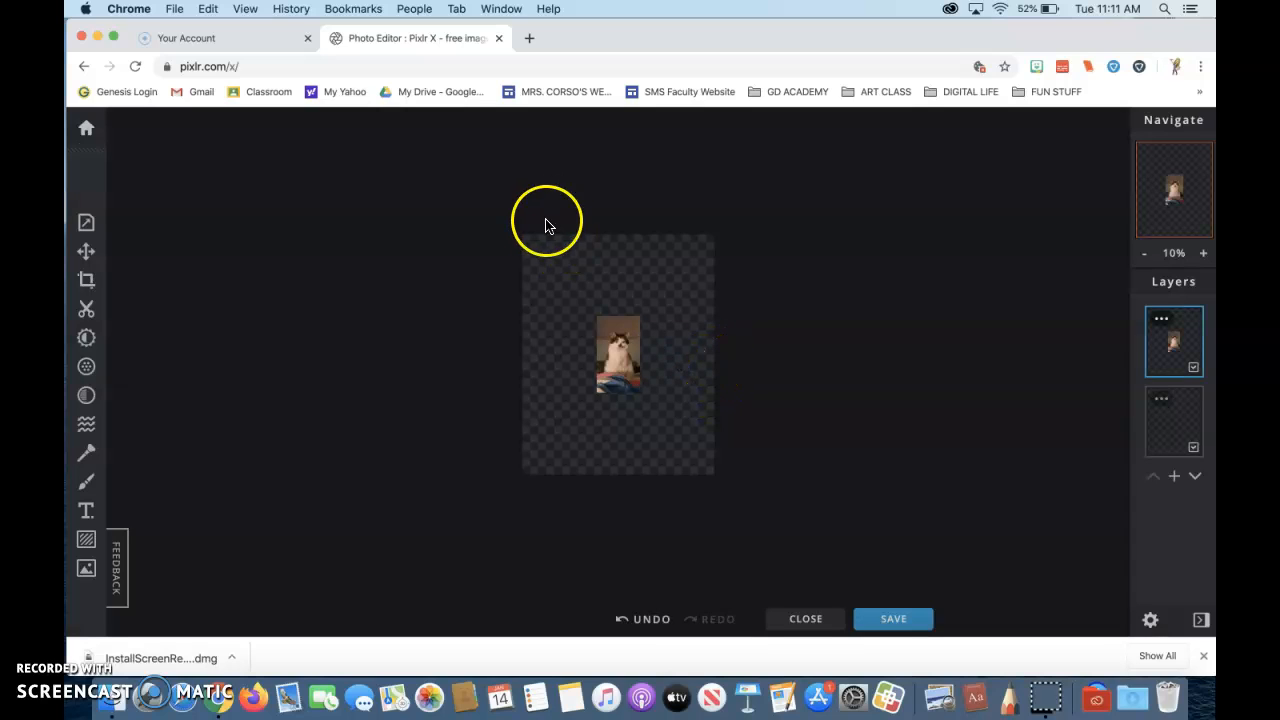
Enlarge the cat photo layer with Arrange to about 4470 by 7947 px and position the face within the canvas.
left_click(86, 251)
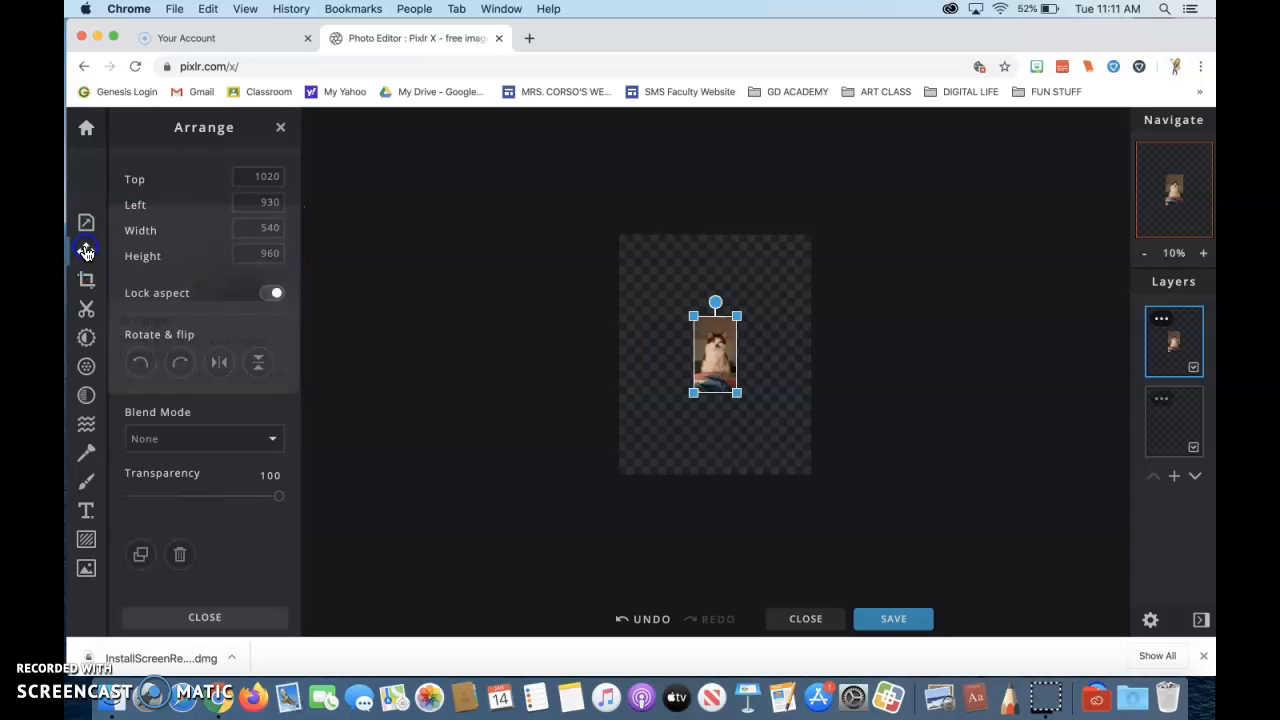
left_click_drag(737, 315, 834, 211)
left_click_drag(700, 391, 563, 564)
left_click_drag(832, 193, 877, 157)
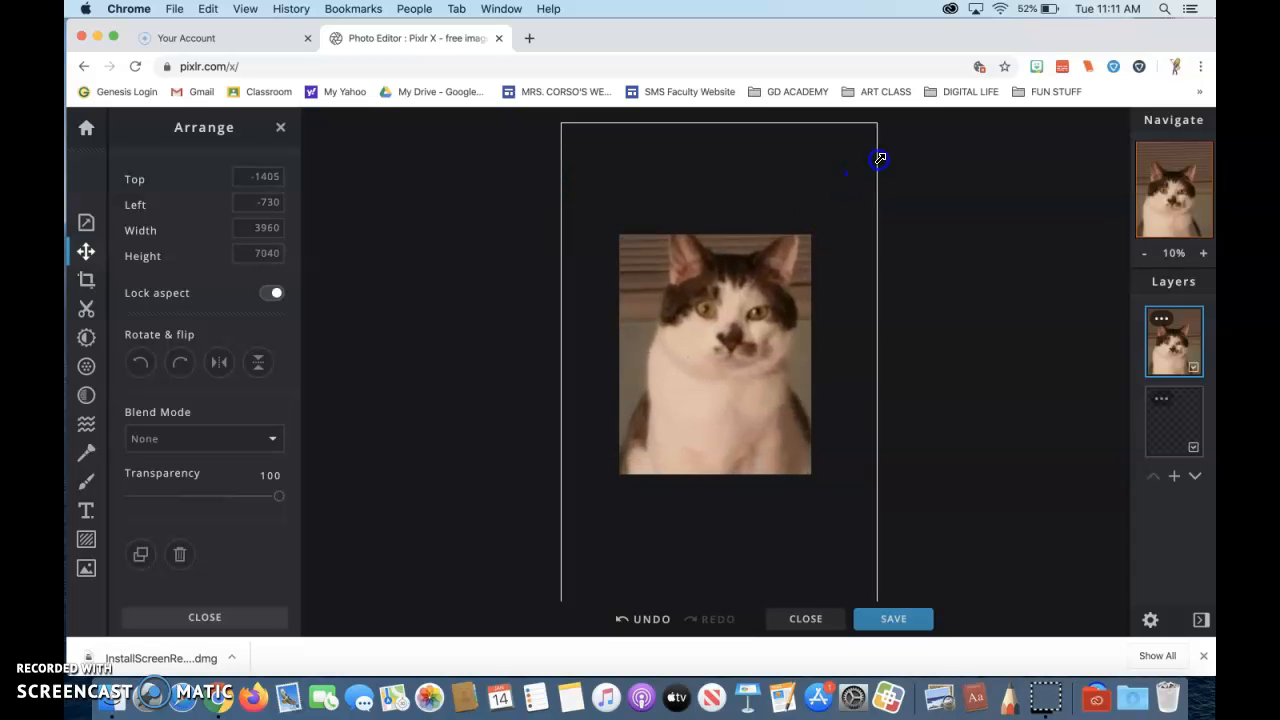
left_click_drag(757, 286, 738, 337)
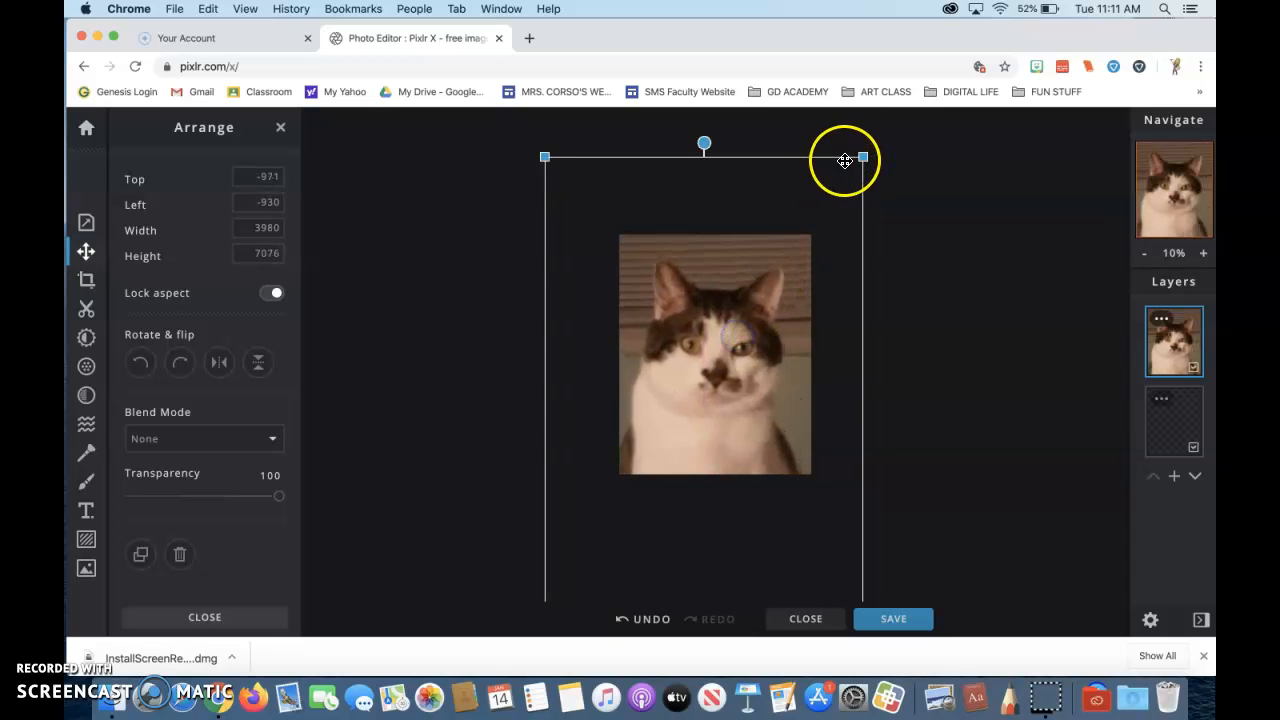
left_click_drag(863, 157, 900, 120)
left_click_drag(791, 257, 763, 321)
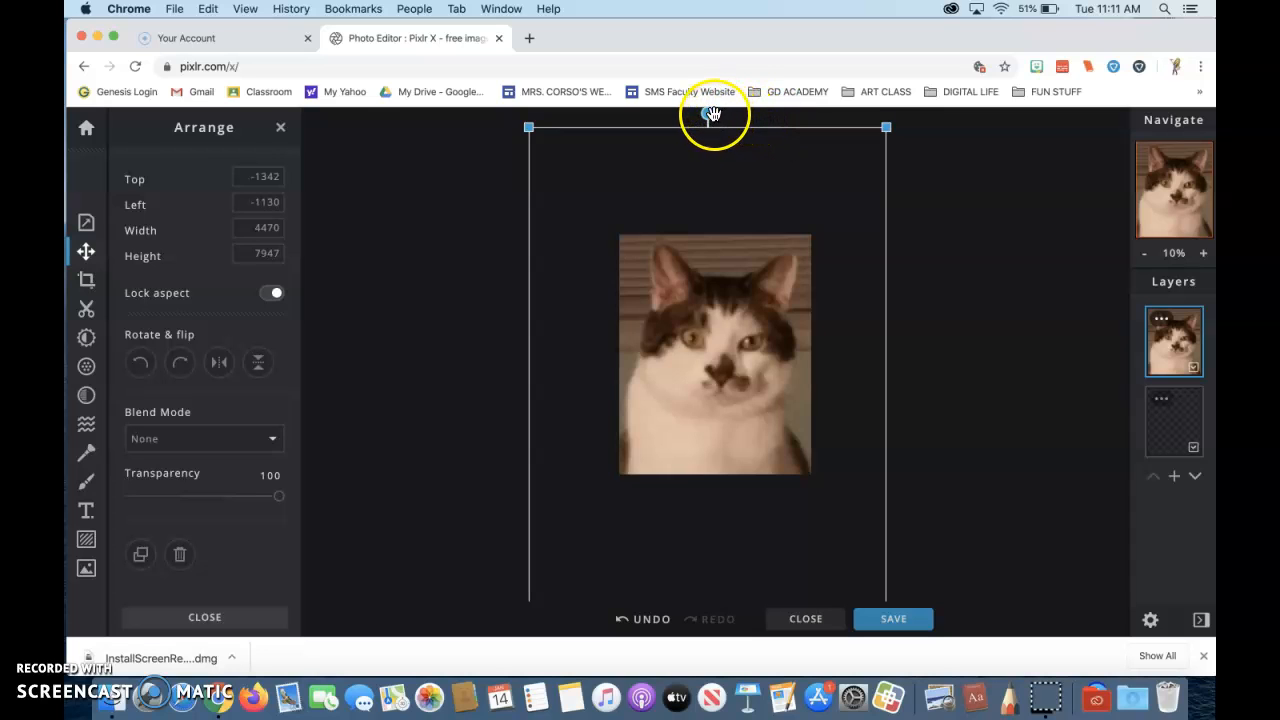
Adjust the cat layer's rotation slightly, enlarge it to about 4995 by 8880 px and reposition it so the face fills the canvas.
mouse_move(708, 114)
left_mouse_down()
mouse_move(683, 120)
mouse_move(718, 116)
left_mouse_up()
left_click_drag(710, 116, 707, 116)
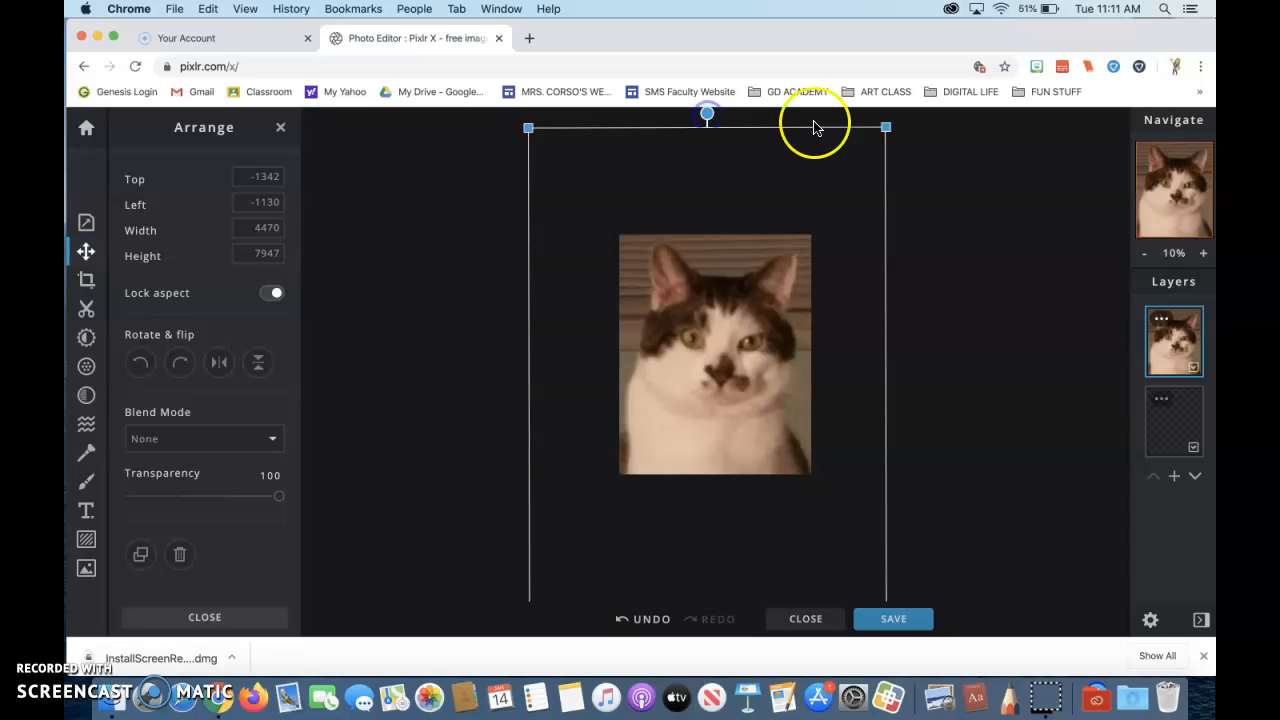
left_click_drag(885, 127, 914, 100)
left_click(749, 309)
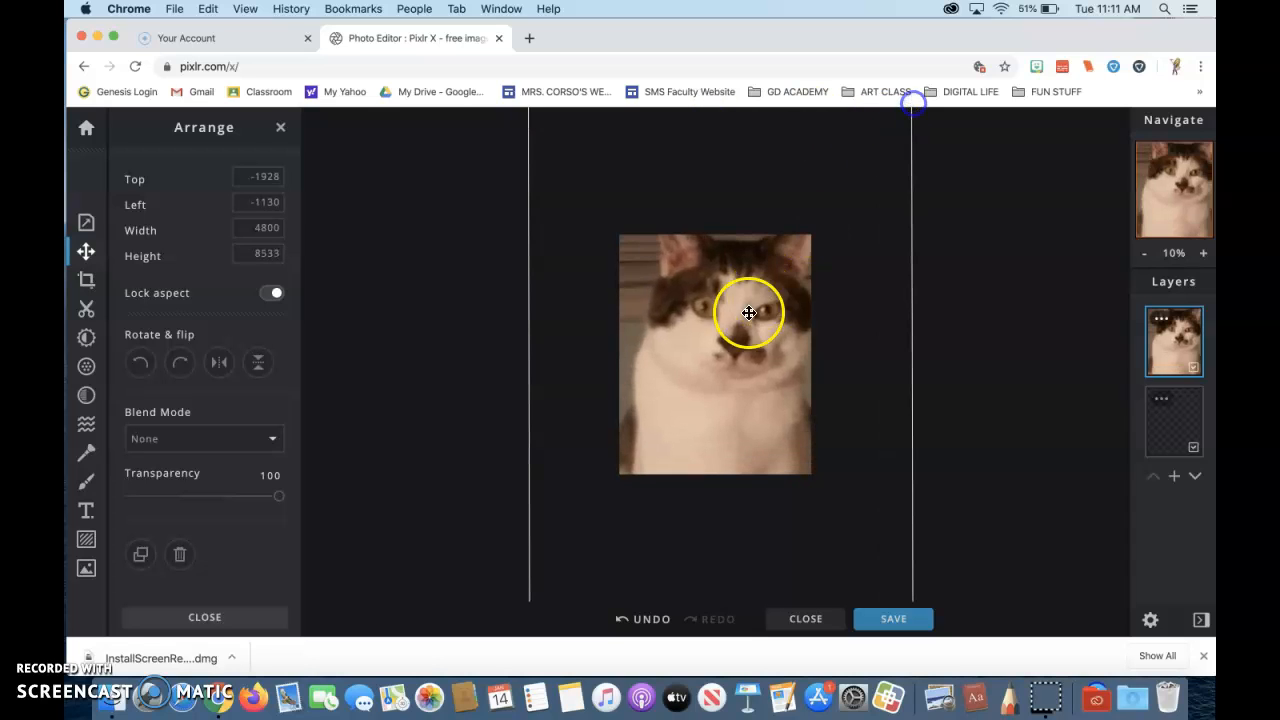
left_click_drag(727, 371, 723, 373)
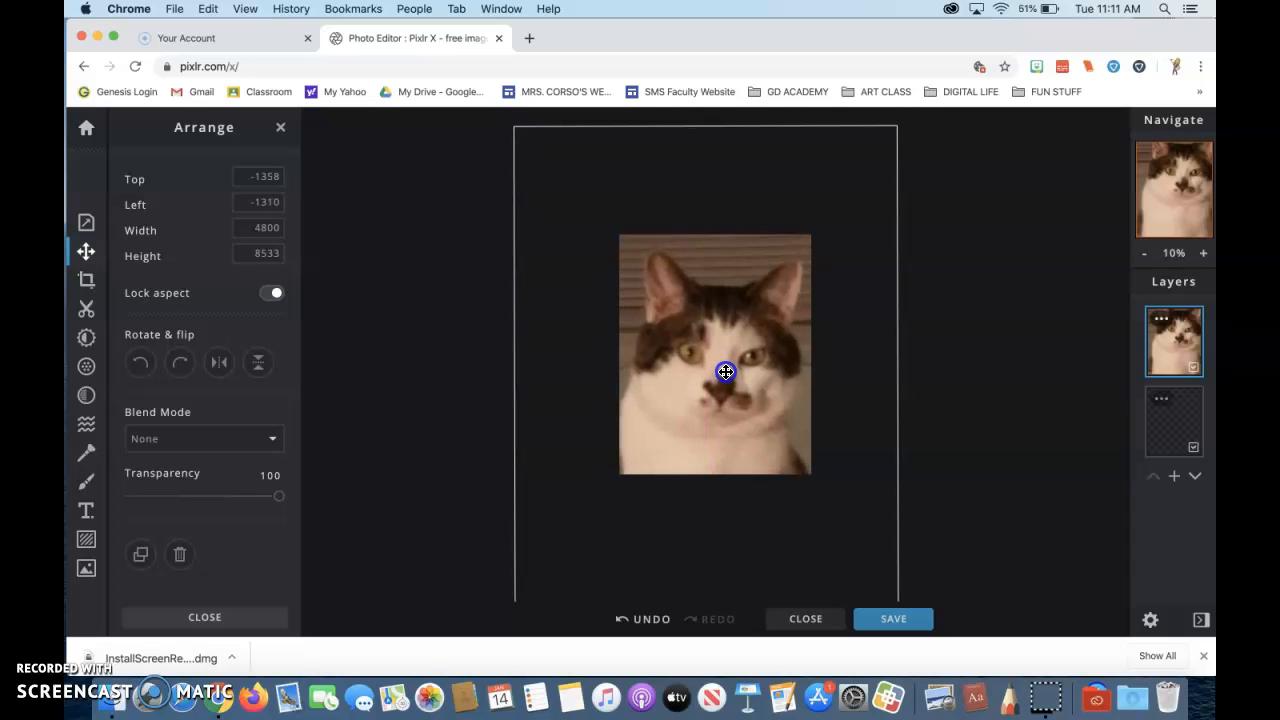
left_click_drag(899, 127, 917, 112)
left_click_drag(744, 334, 731, 349)
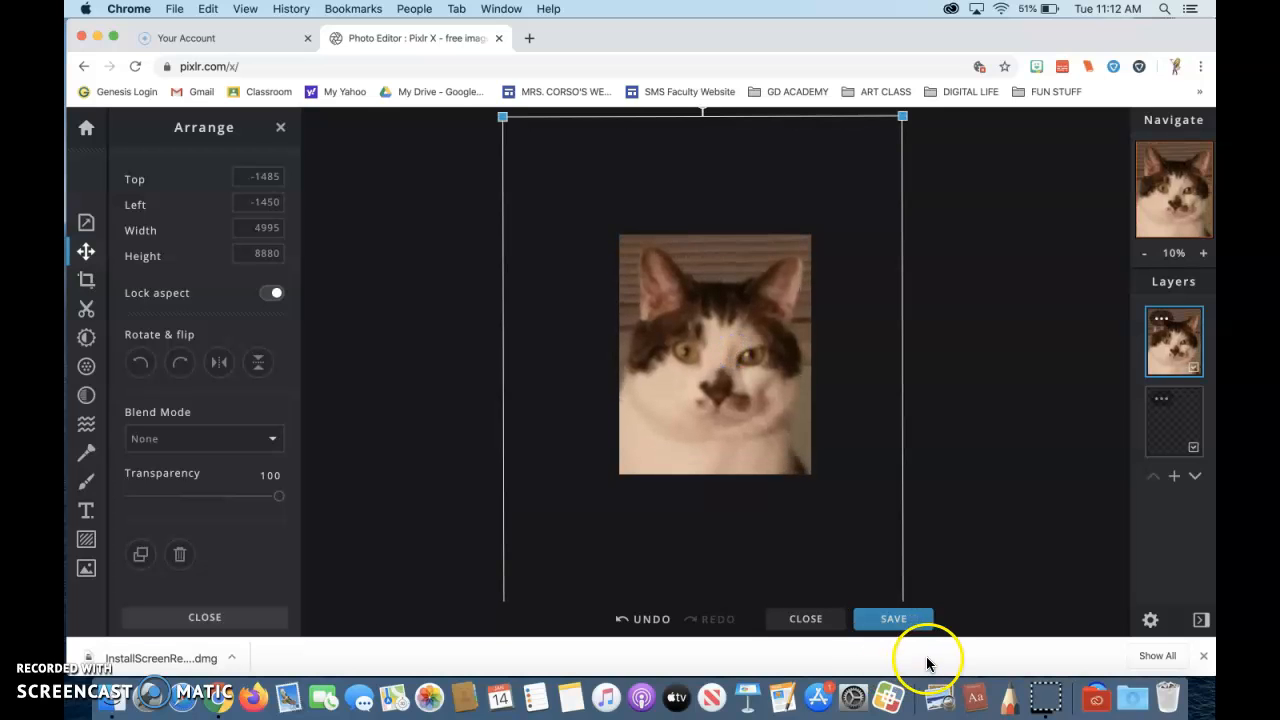
Download the finished portrait as a JPG, using the owner's first name in possessive form followed by "cat" as the file name.
left_click(903, 623)
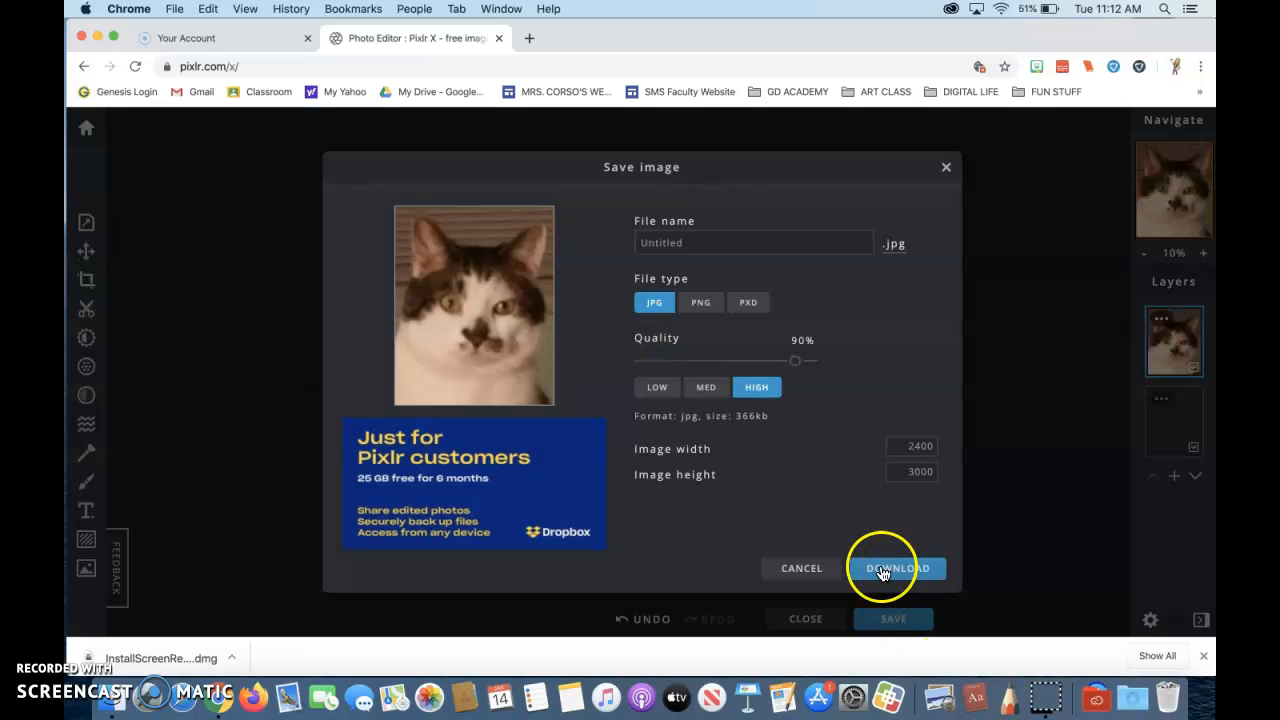
left_click_drag(697, 243, 558, 244)
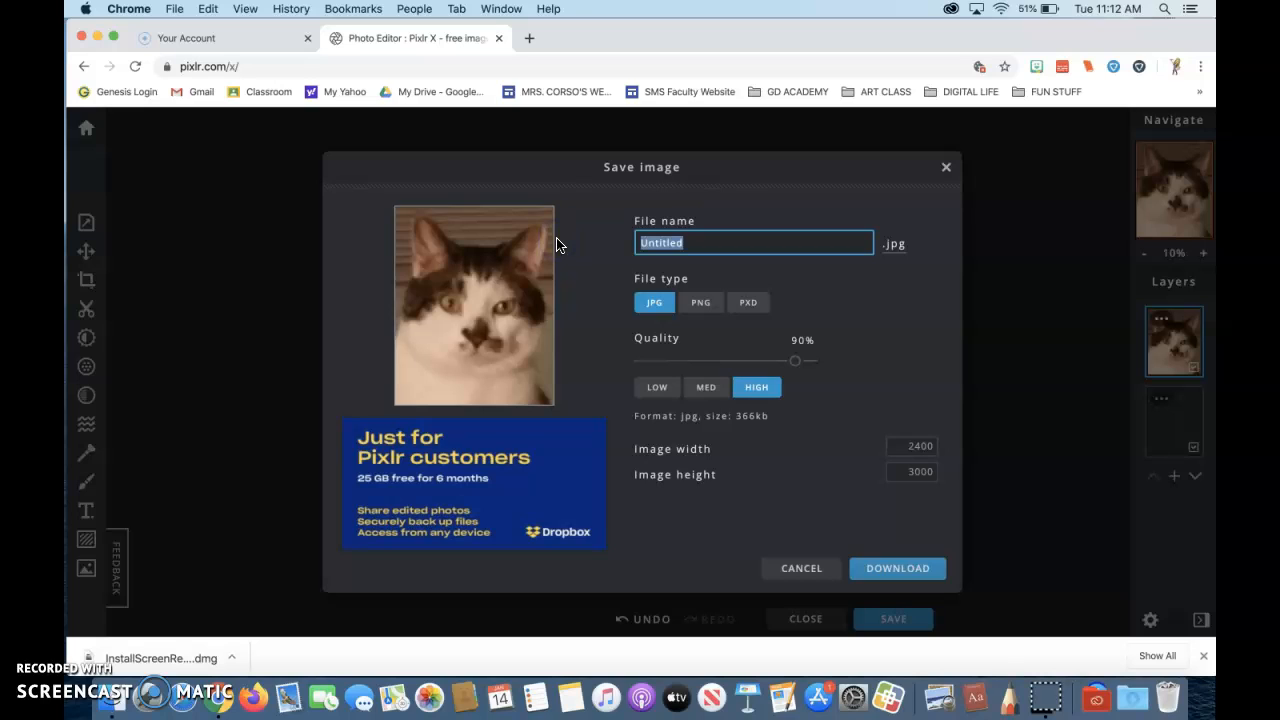
left_click(556, 244)
type("keith's cat")
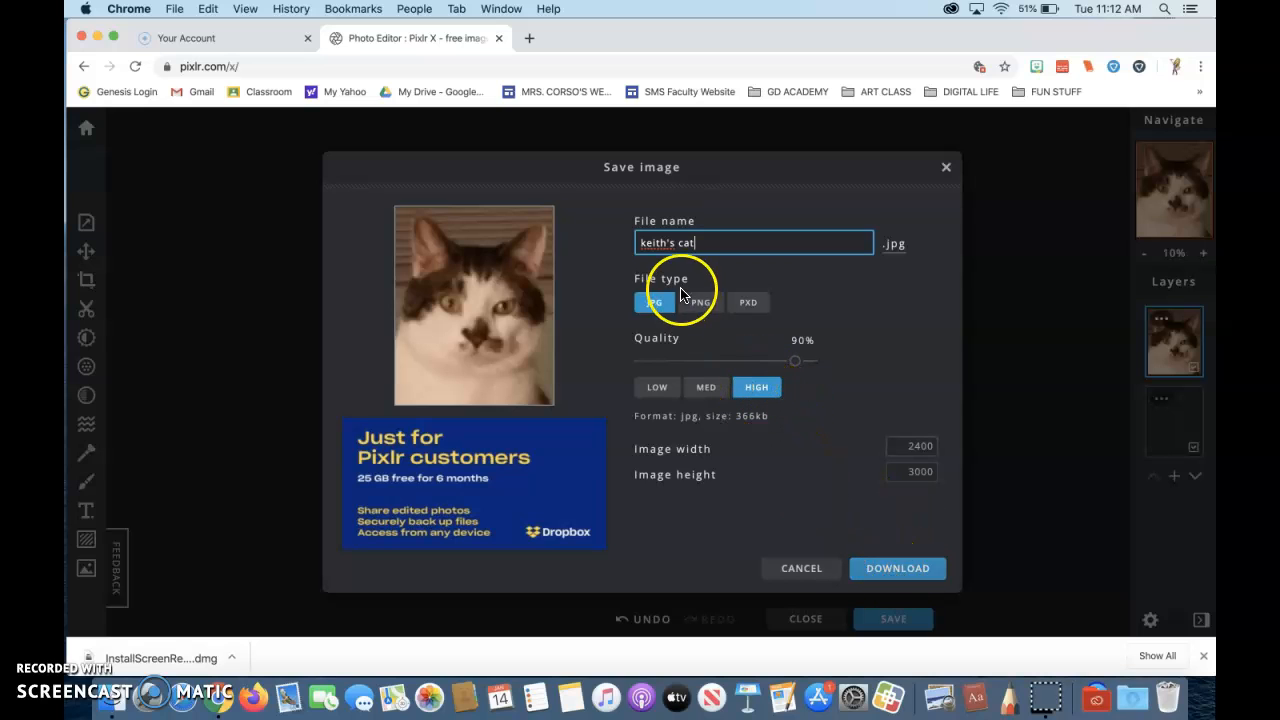
left_click(888, 570)
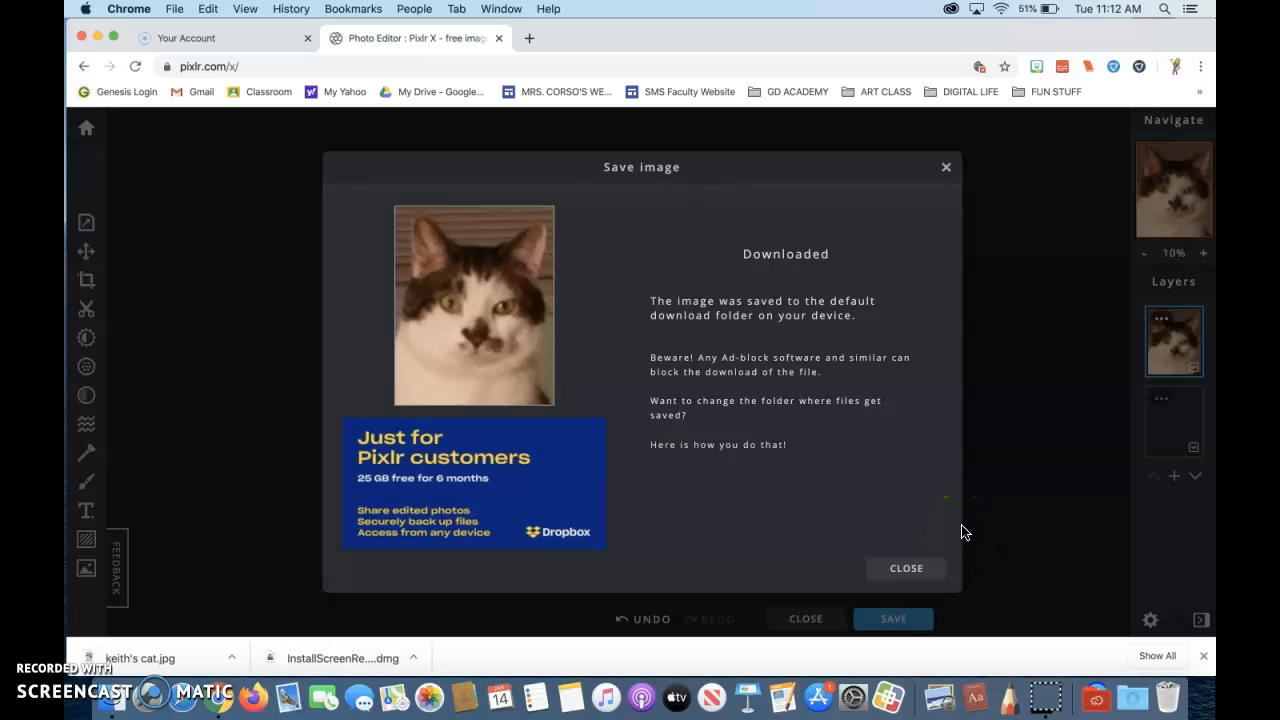
left_click(897, 572)
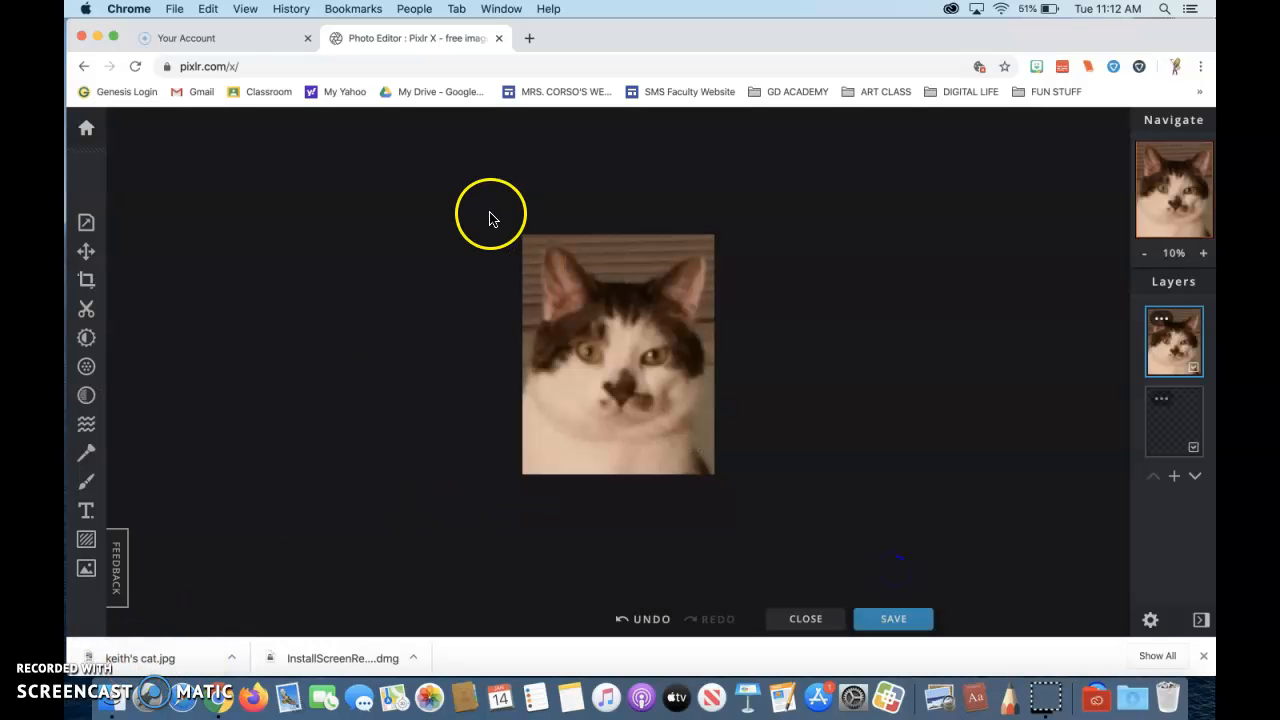
Close the browser window, switch to Finder and open the saved cat JPG from the Downloads folder in Preview to view the whole image.
left_click(81, 37)
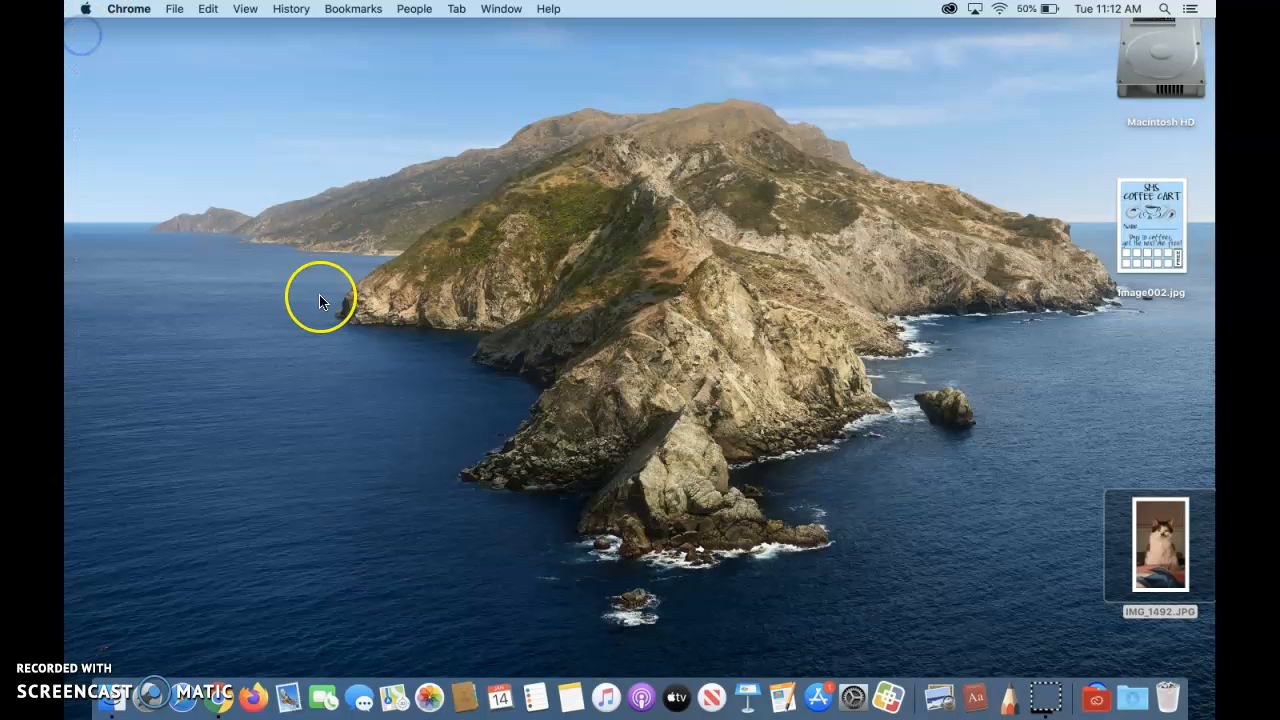
left_click(115, 706)
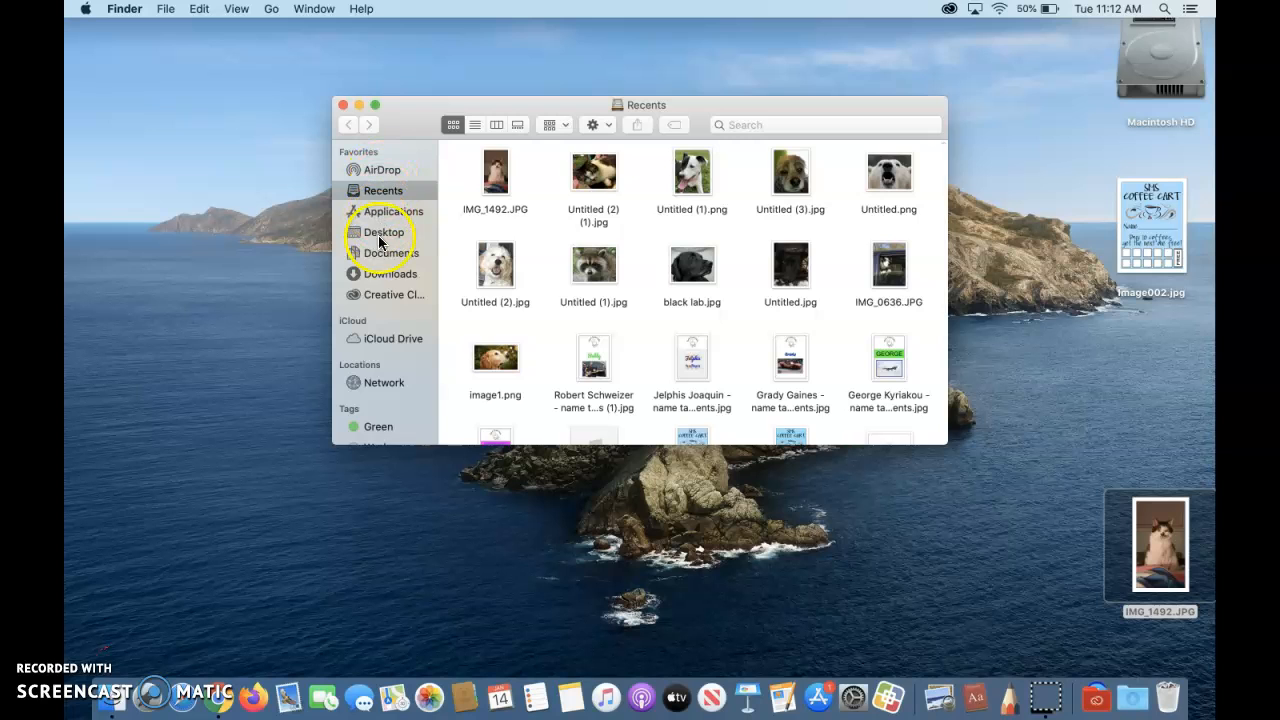
left_click(385, 276)
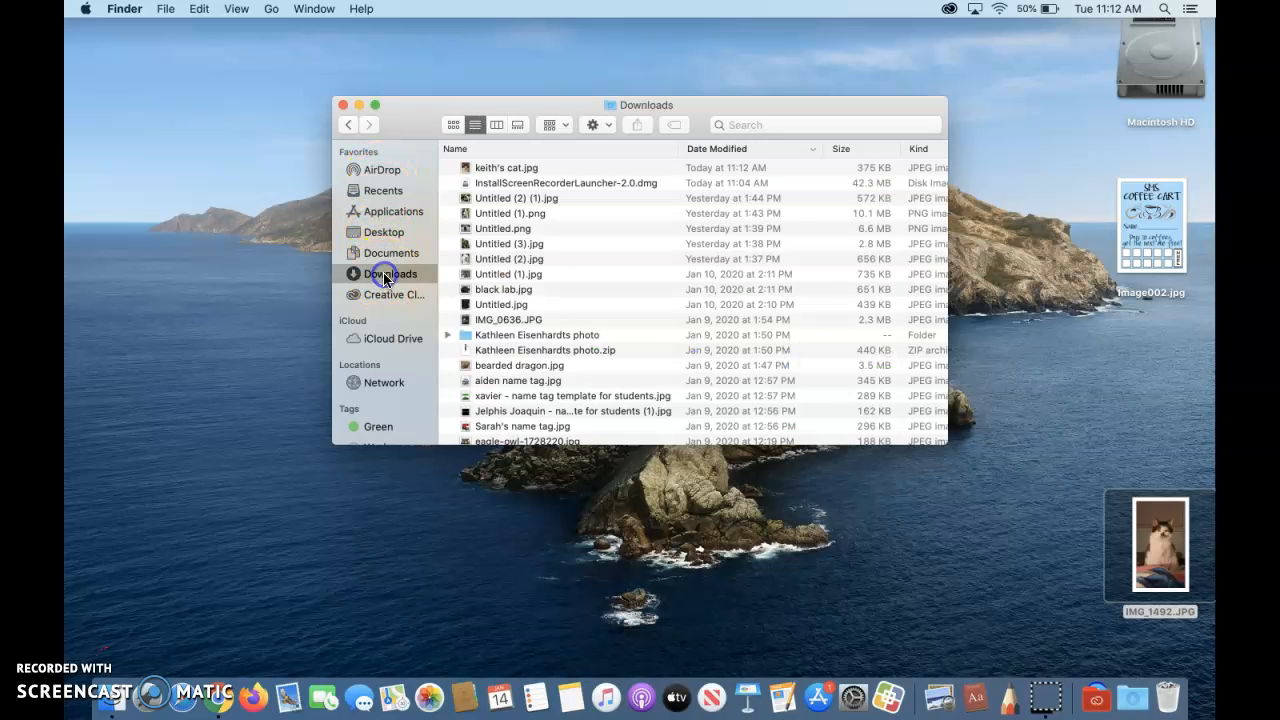
double_click(526, 170)
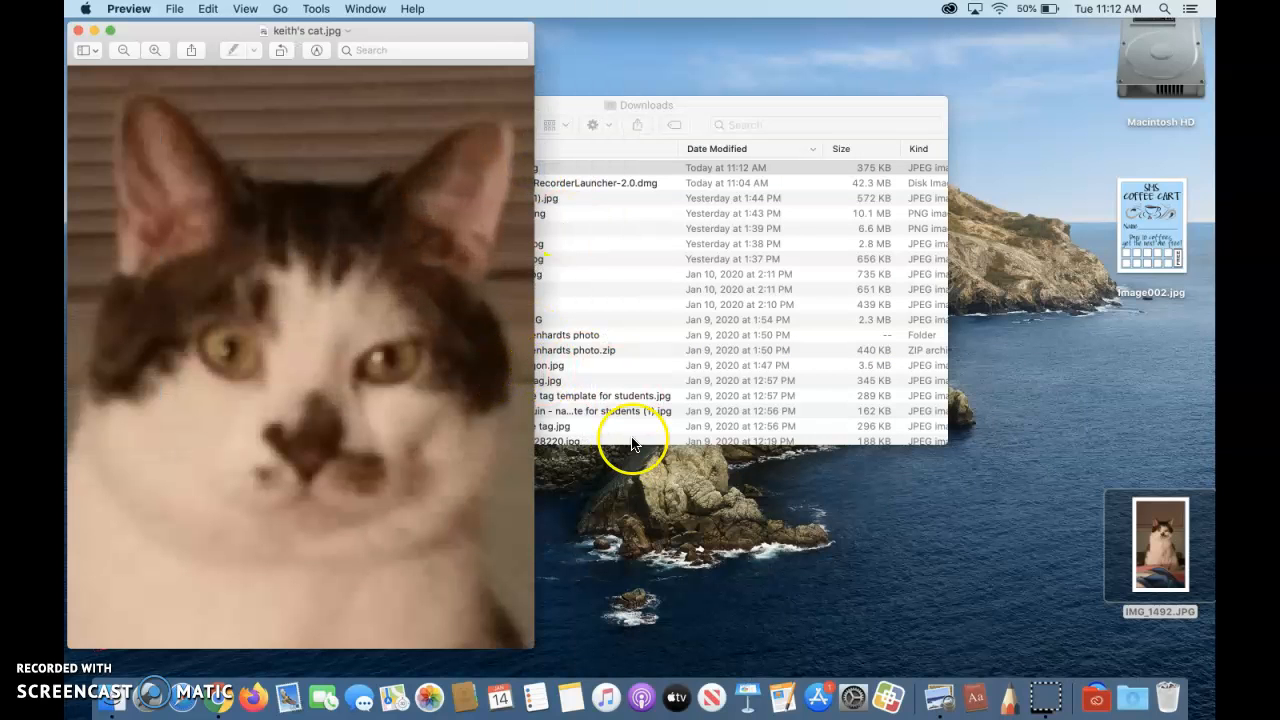
key("super+minus")
key("super+minus")
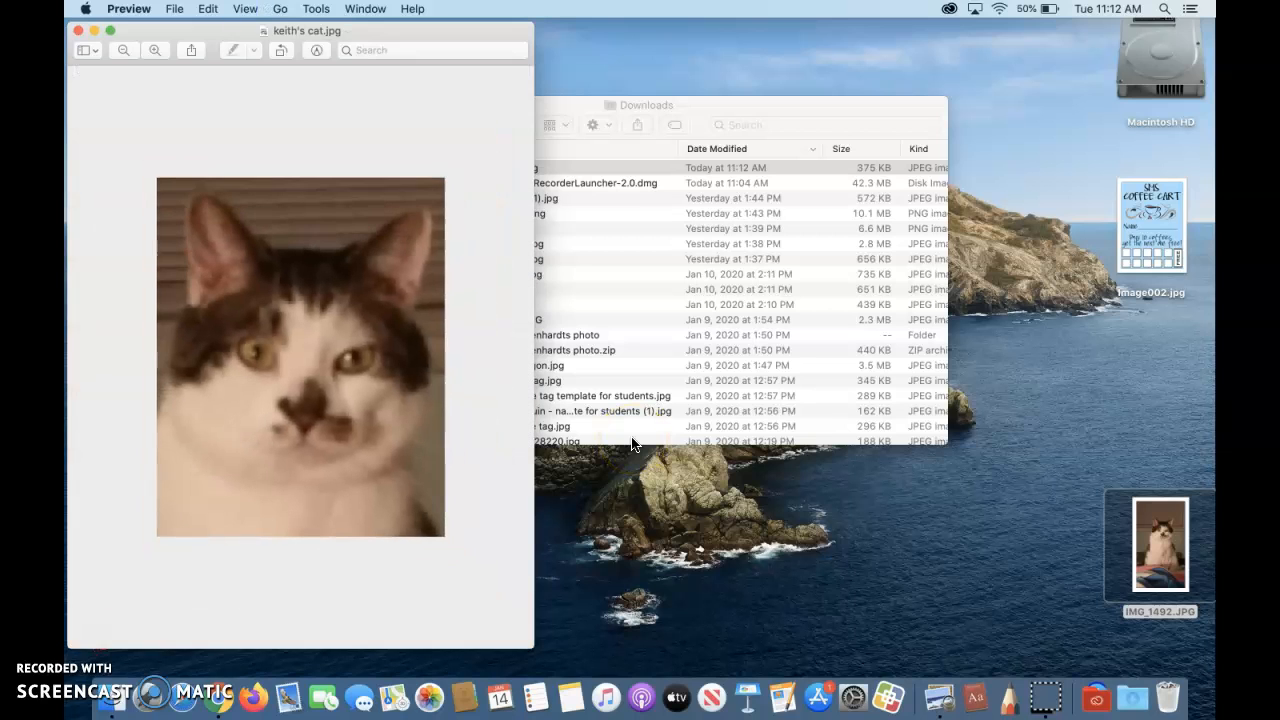